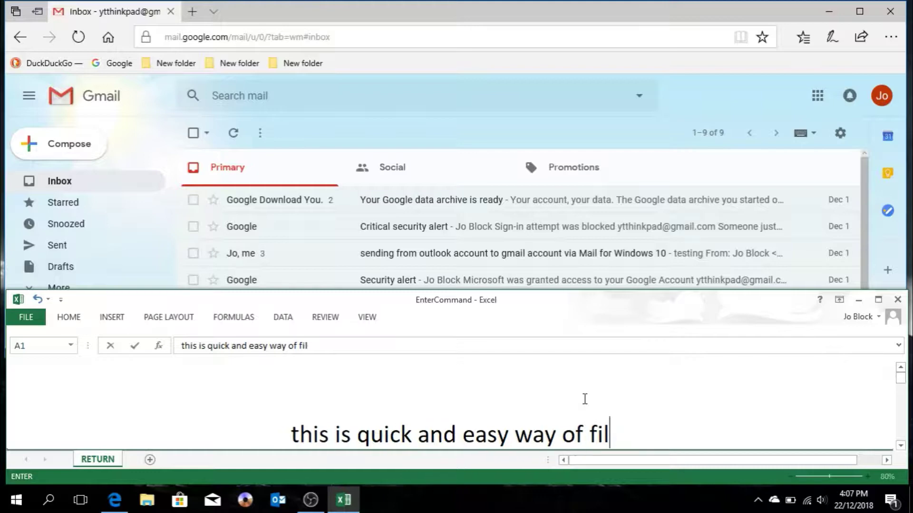
# Finish the note in cell A1 with "filter emails" and replace it with "click email to filter"
pyautogui.write('ter emails')
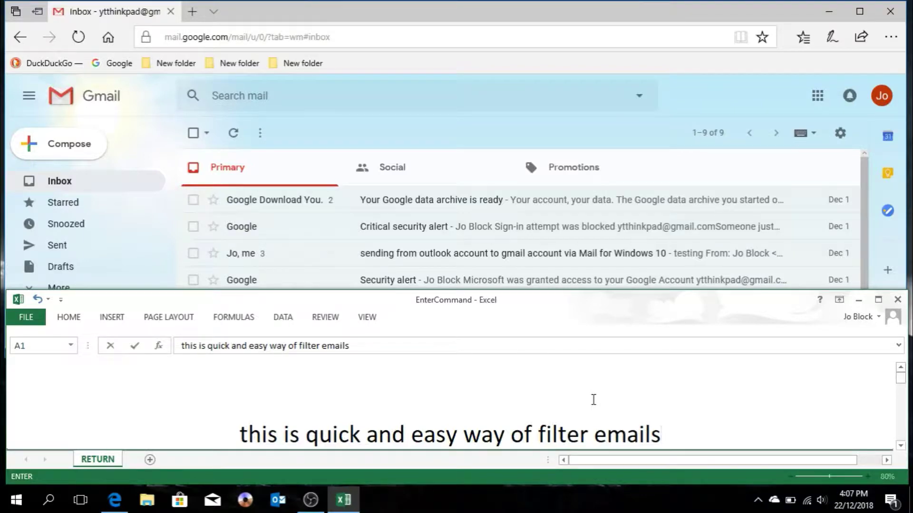
pyautogui.press('Escape')
pyautogui.write('click')
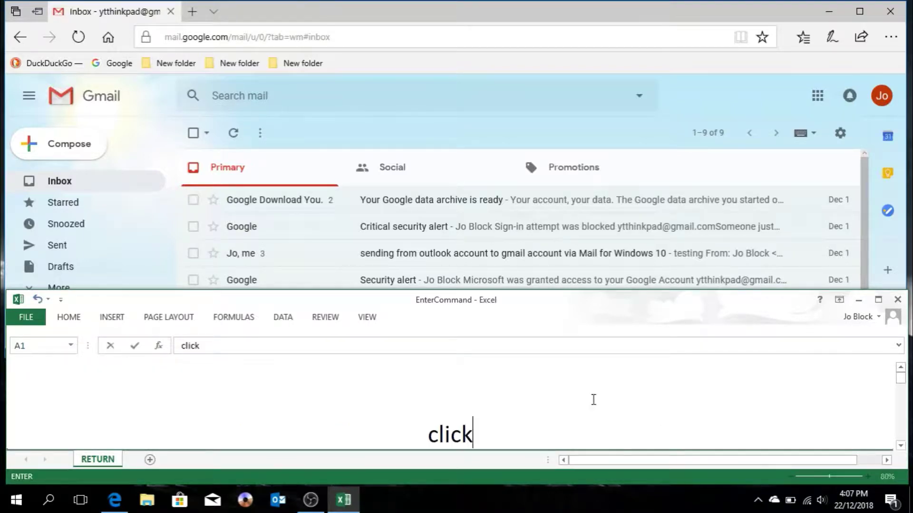
pyautogui.write(' emails')
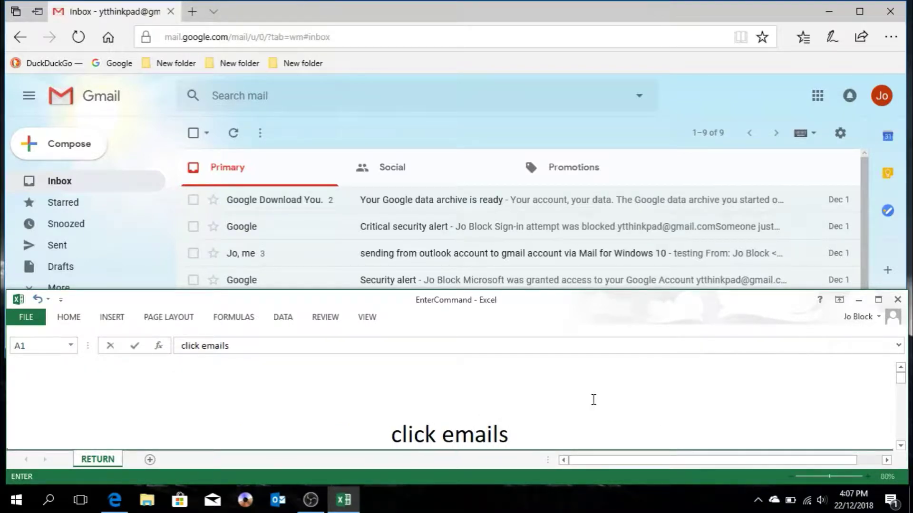
pyautogui.press('BackSpace')
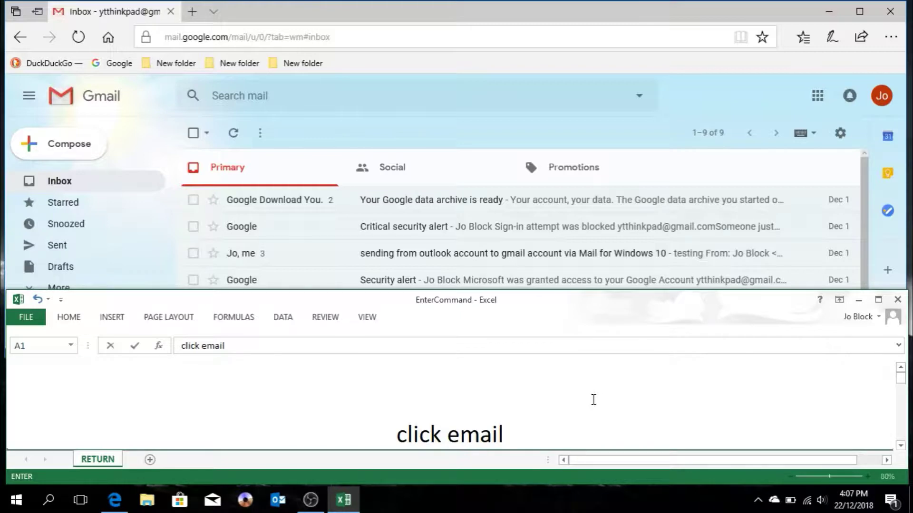
pyautogui.write('to')
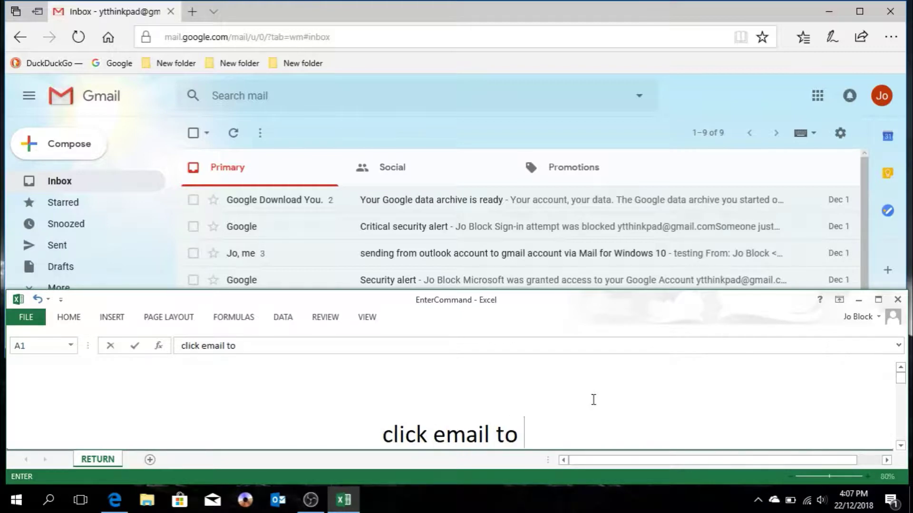
pyautogui.write(' filter')
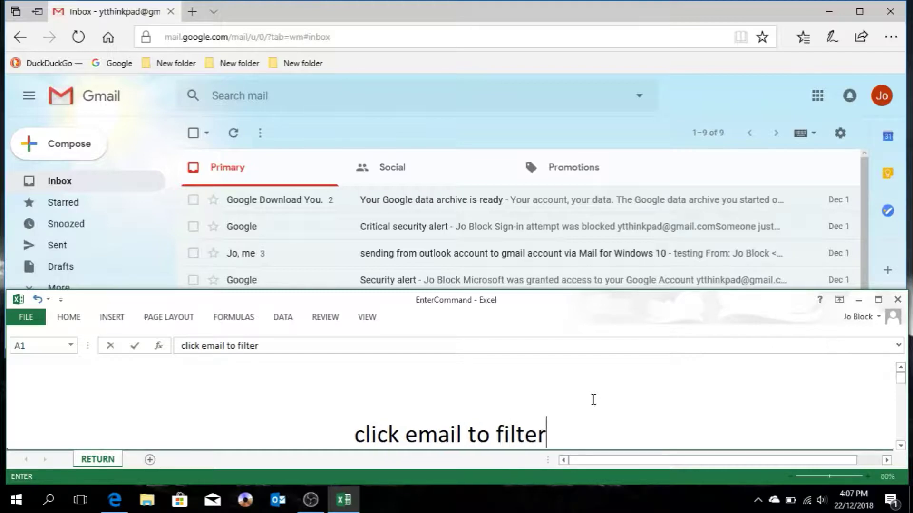
# Switch to Gmail, open the email "sending from outlook account to gmail account via Mail for Windows 10" and start filtering messages like it
pyautogui.click(574, 10)
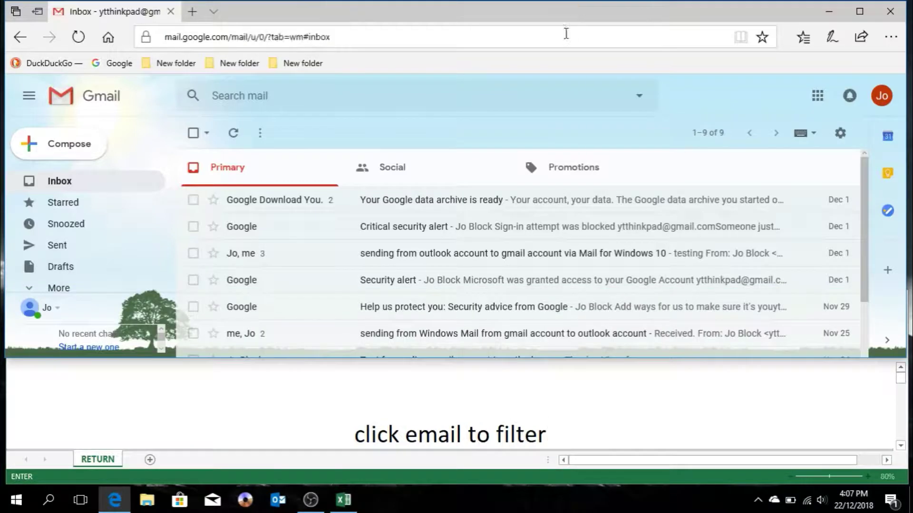
pyautogui.click(231, 257)
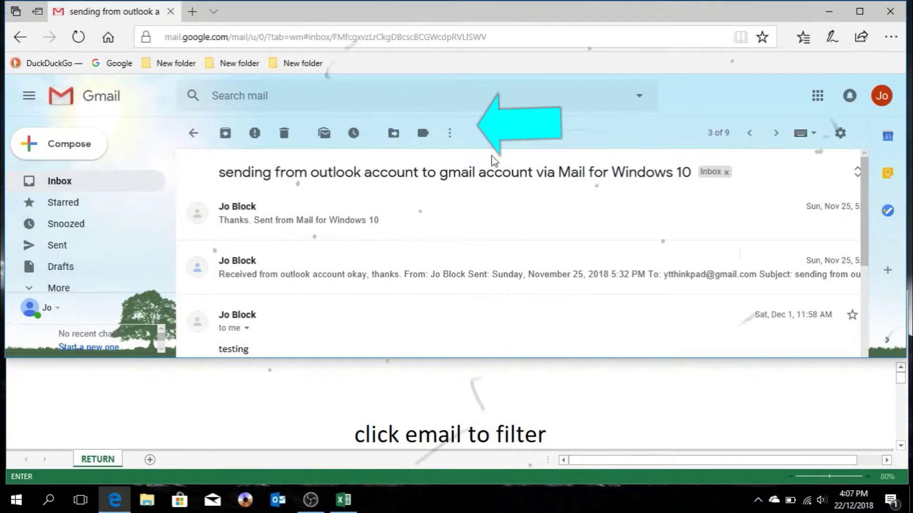
pyautogui.click(450, 134)
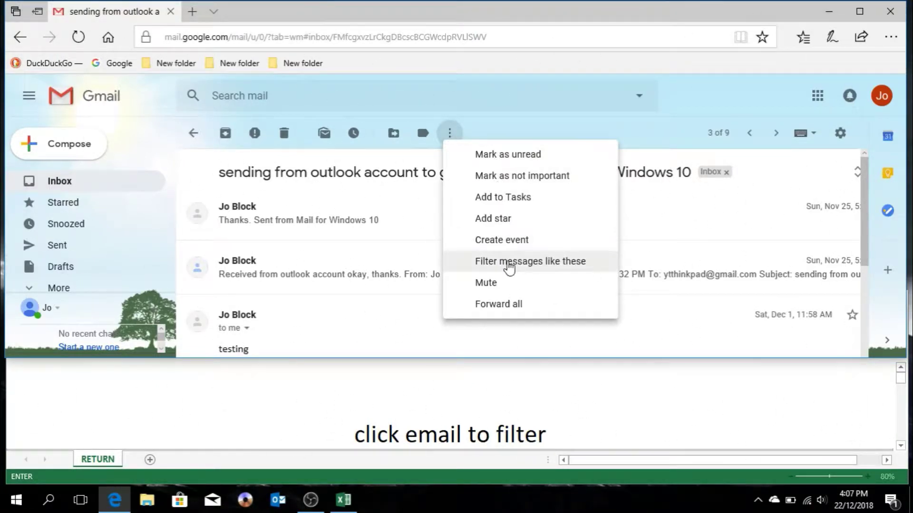
pyautogui.click(552, 268)
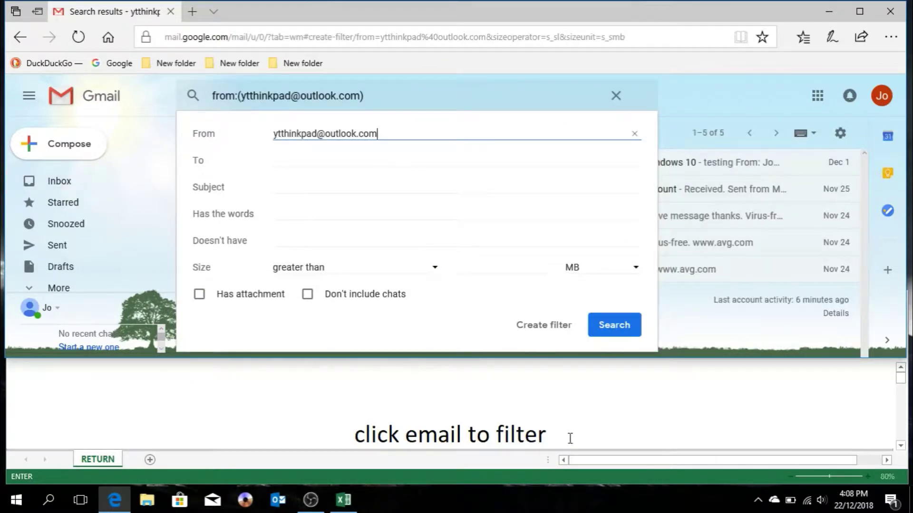
# Copy the filter's sender address and replace the Excel note in A1 with "I want to filer" followed by that address
pyautogui.moveTo(379, 133); pyautogui.dragTo(273, 134)
pyautogui.hotkey('ctrl', 'c')
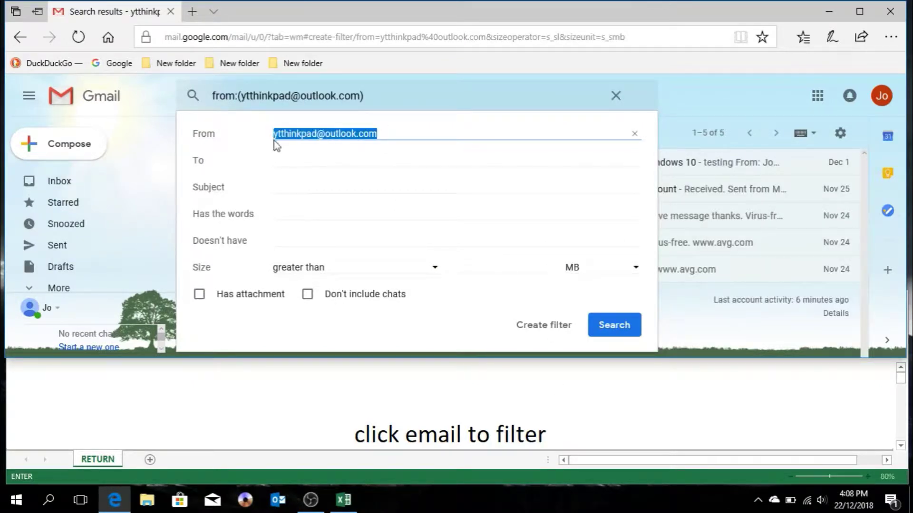
pyautogui.click(593, 420)
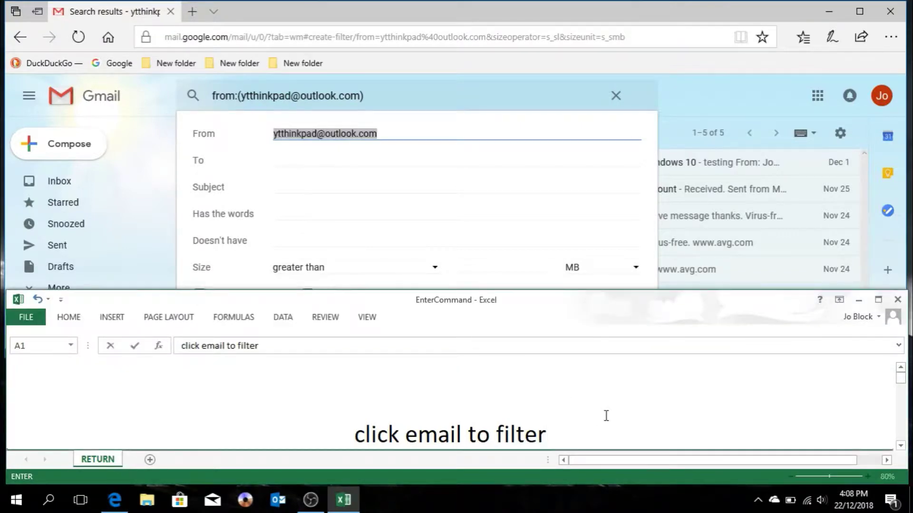
pyautogui.press('Escape')
pyautogui.write('I am')
pyautogui.press('BackSpace')
pyautogui.press('BackSpace')
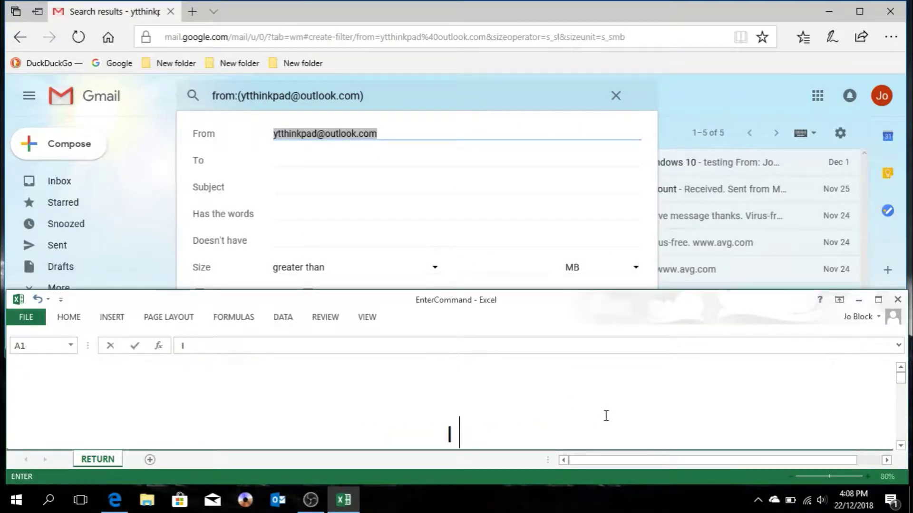
pyautogui.write('won')
pyautogui.press('BackSpace')
pyautogui.press('BackSpace')
pyautogui.write('an')
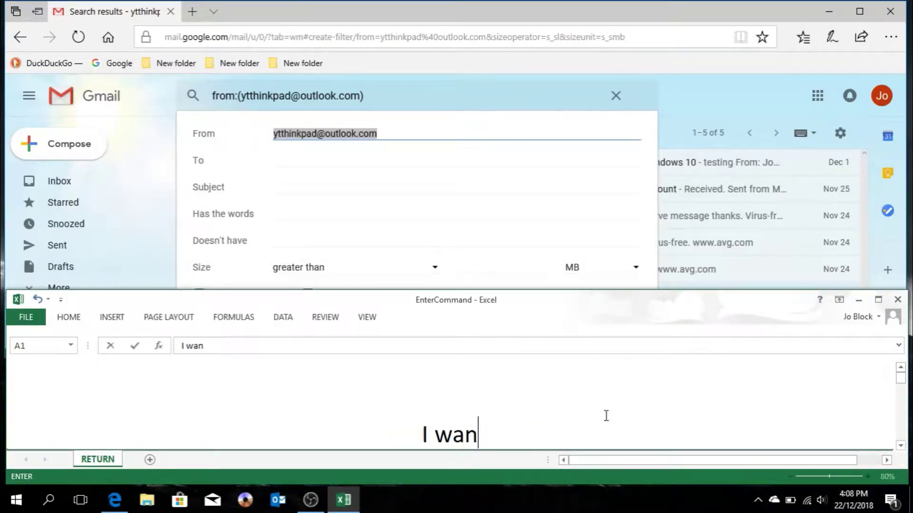
pyautogui.write('t to filer')
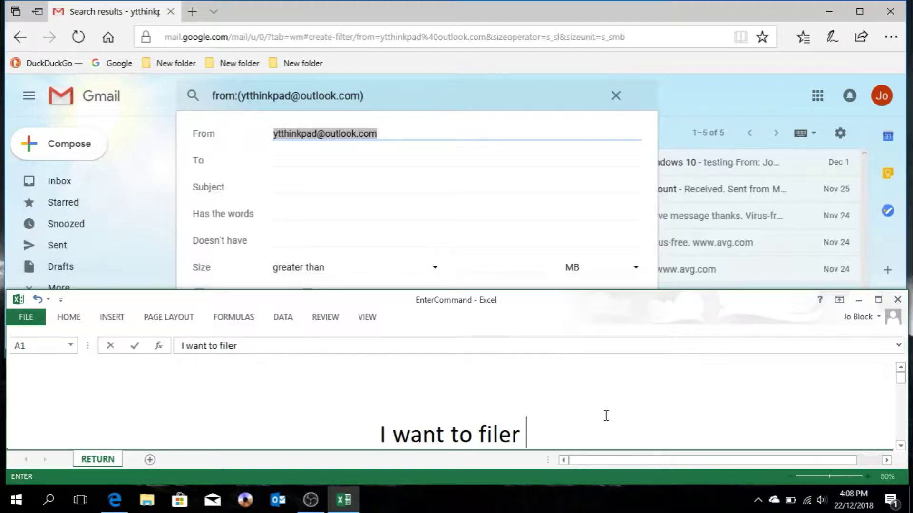
pyautogui.hotkey('ctrl', 'v')
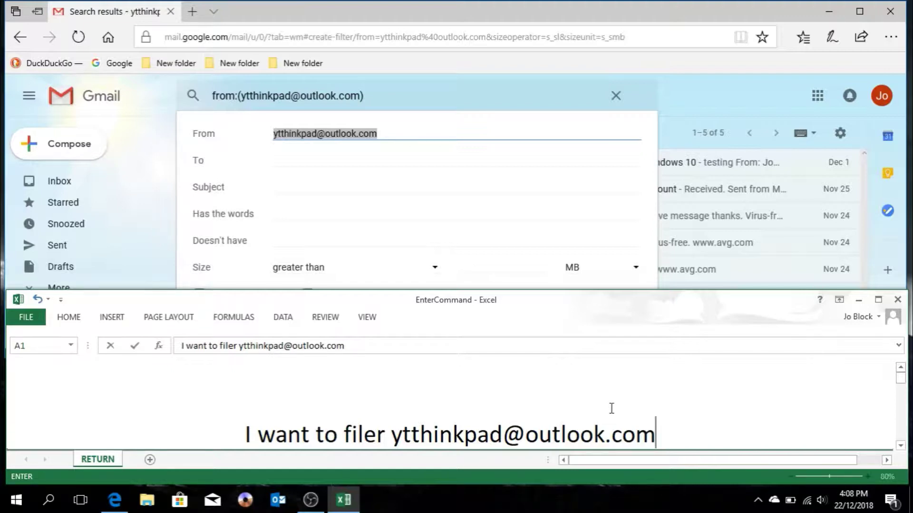
# Extend the note in A1 with "and create new folder" after the sender address
pyautogui.write('and cre')
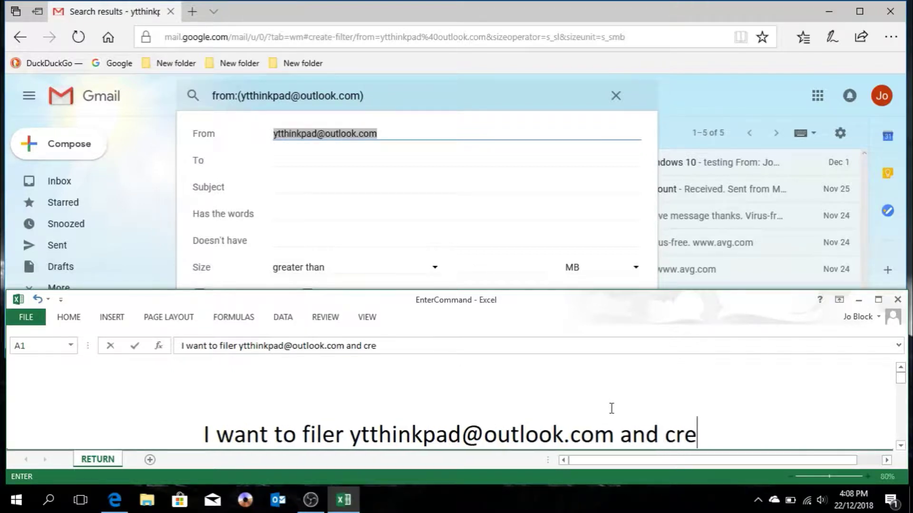
pyautogui.write('ate ne')
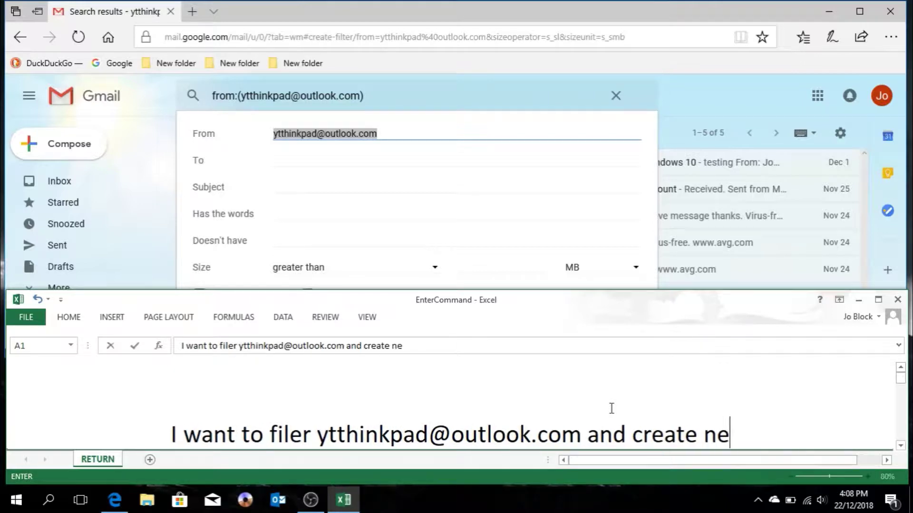
pyautogui.press('BackSpace')
pyautogui.press('BackSpace')
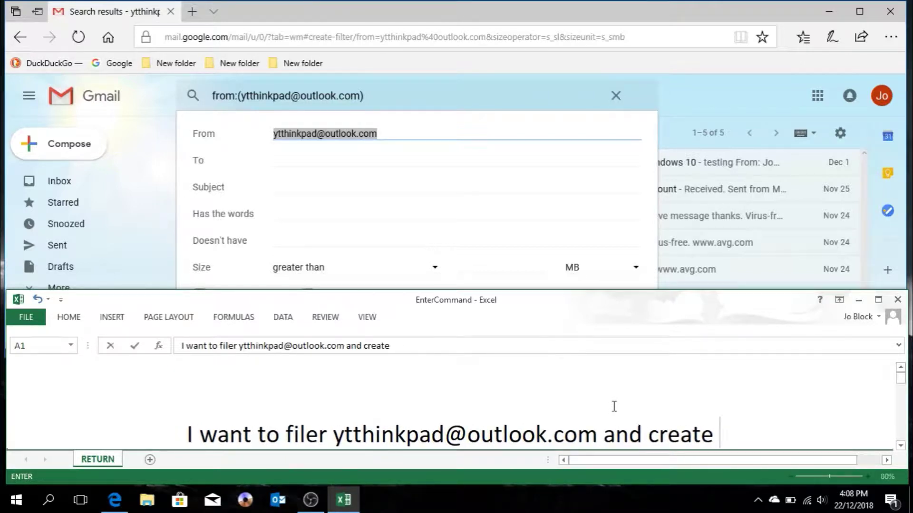
pyautogui.write('new m')
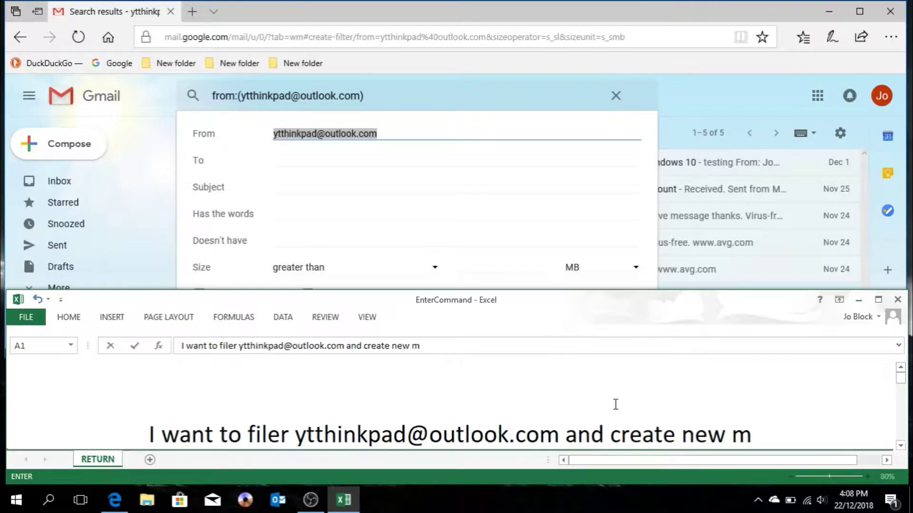
pyautogui.press('BackSpace')
pyautogui.write('folder')
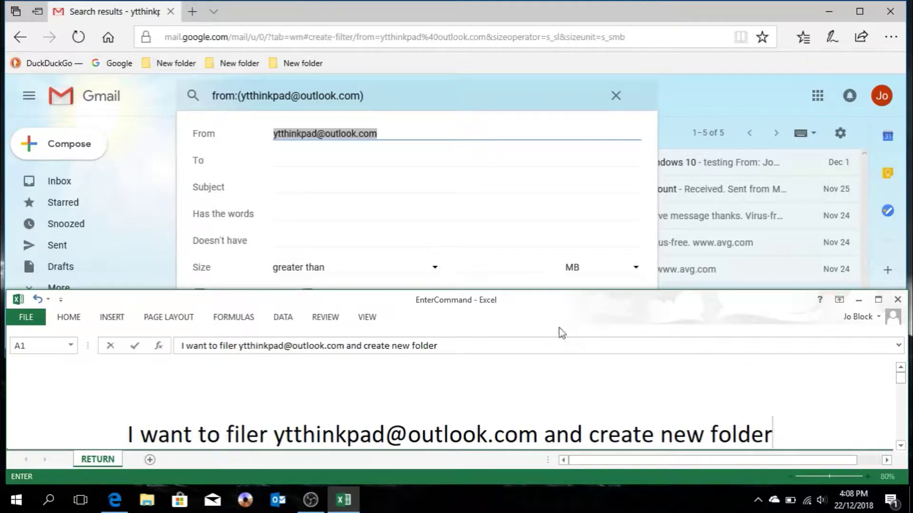
# Switch to Gmail, proceed to create the filter from the sender criteria and enable Skip the Inbox (Archive it)
pyautogui.click(789, 8)
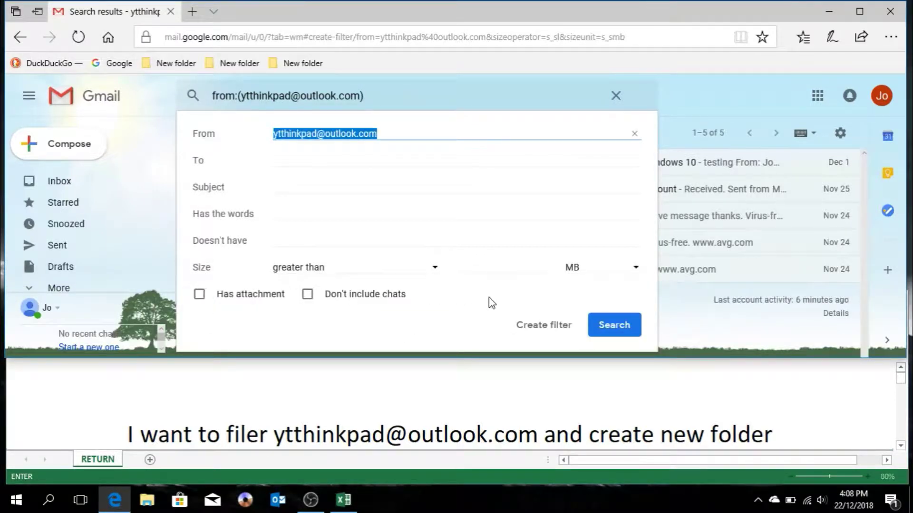
pyautogui.click(553, 327)
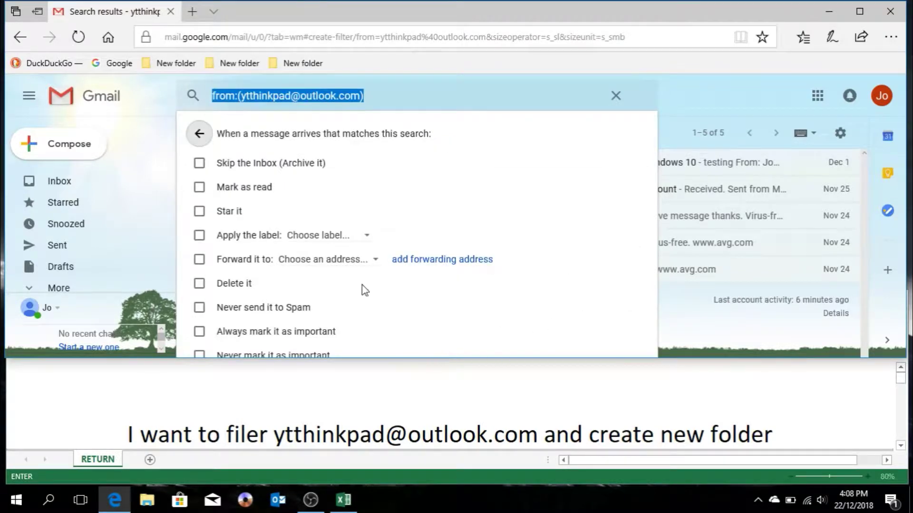
pyautogui.click(199, 163)
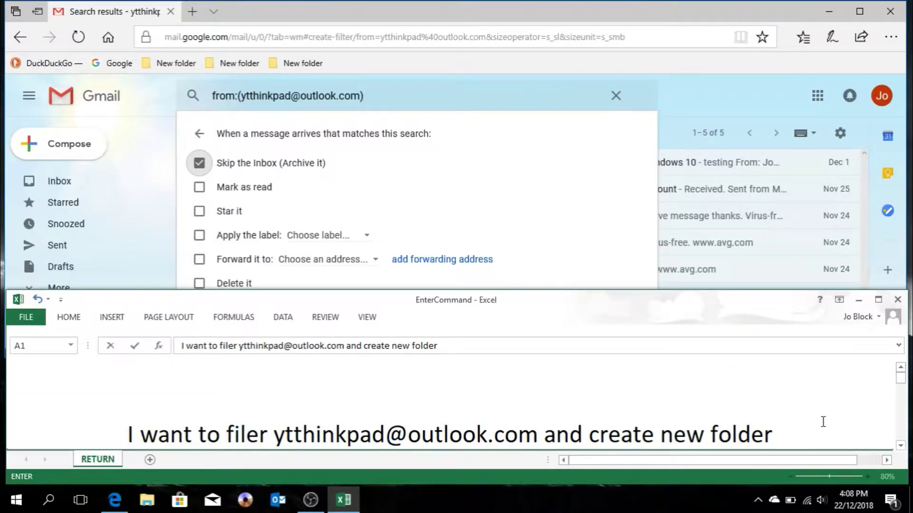
# Switch to Excel and replace the note in A1 with "must select skip the inbox"
pyautogui.press('Escape')
pyautogui.write('must sk')
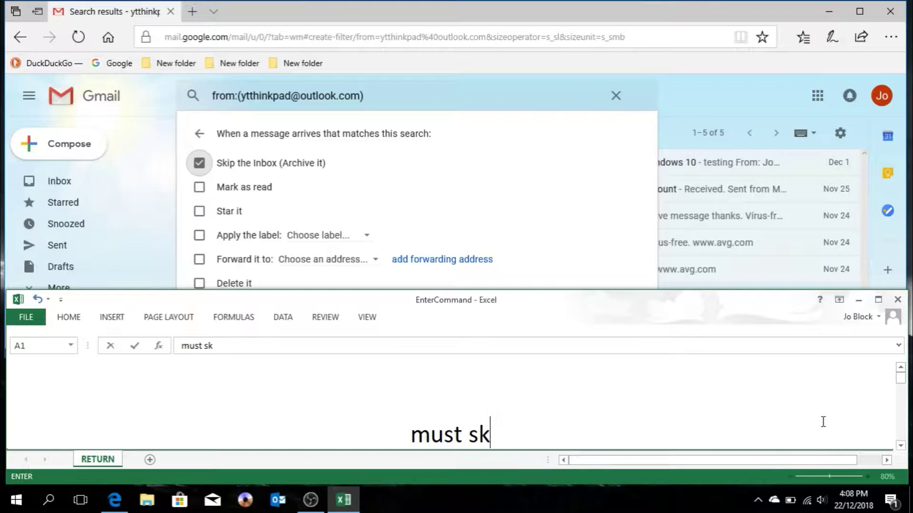
pyautogui.press('BackSpace')
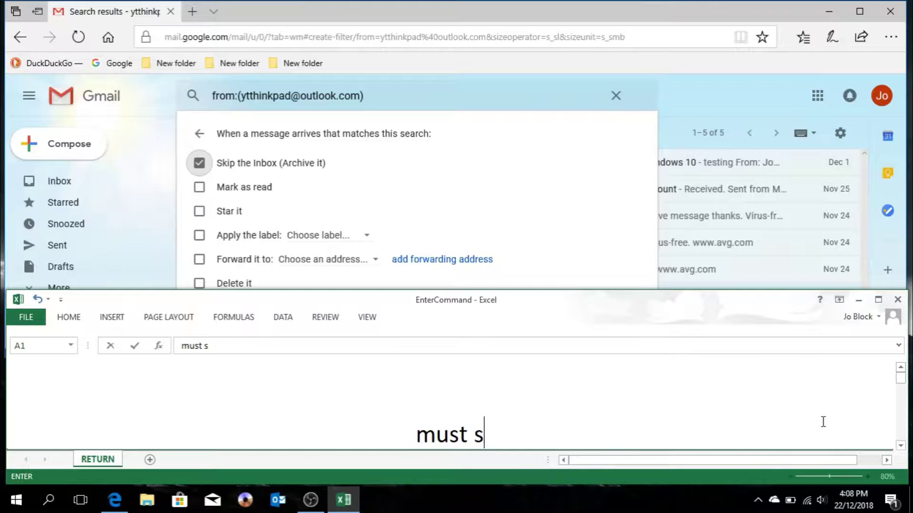
pyautogui.write('elect ski')
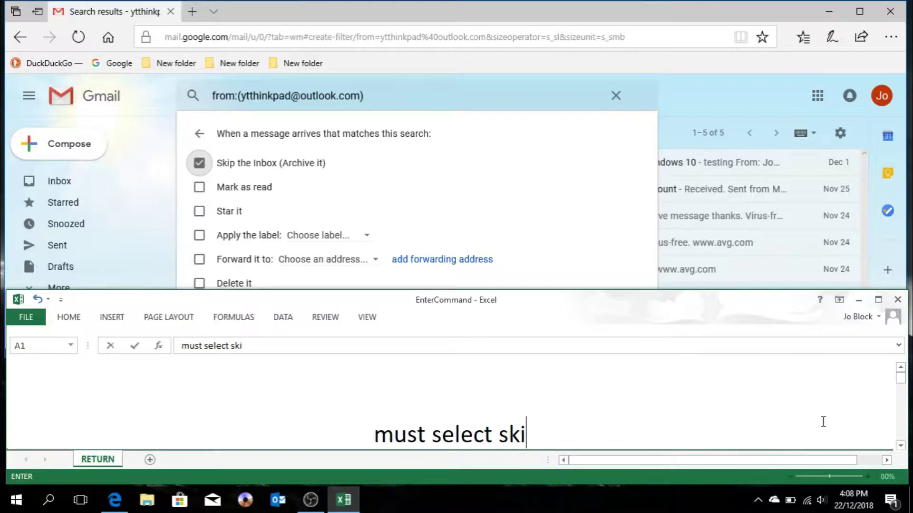
pyautogui.write('p the inbox')
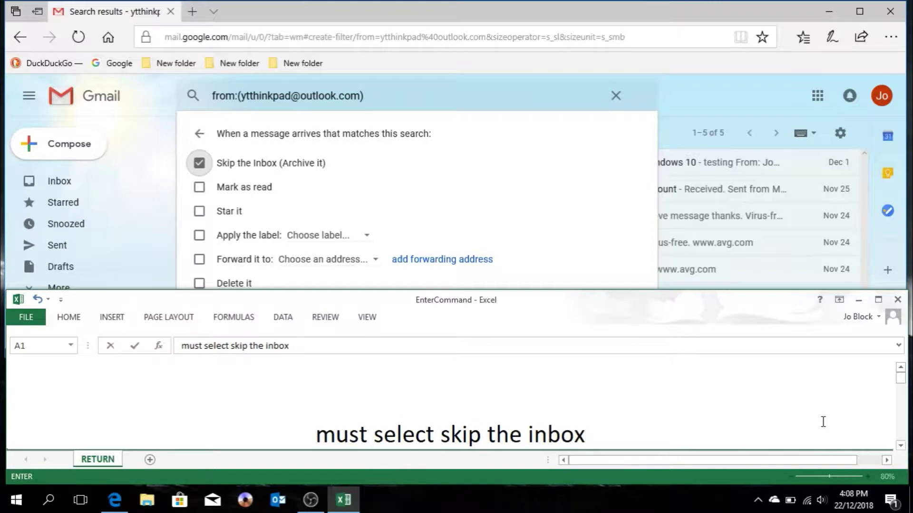
# Extend the note in A1 with "and then tick, apply the label"
pyautogui.write(' and')
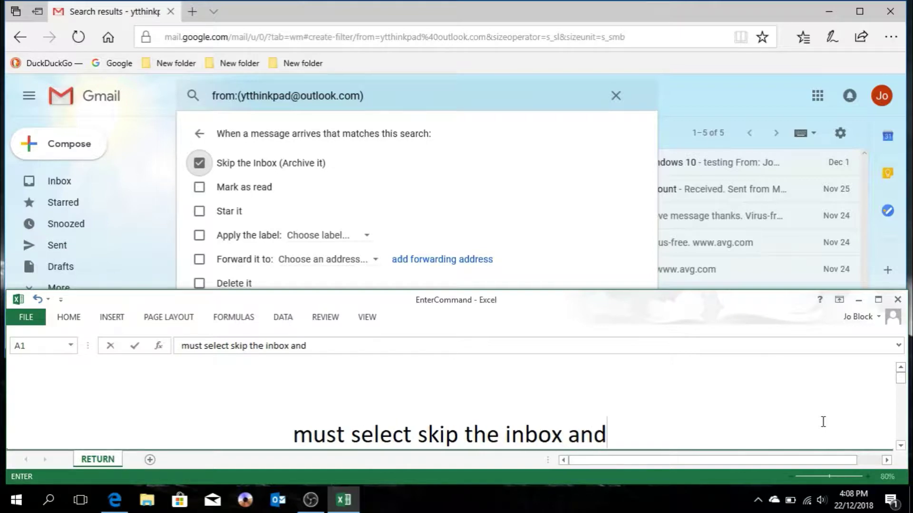
pyautogui.write(' then appl')
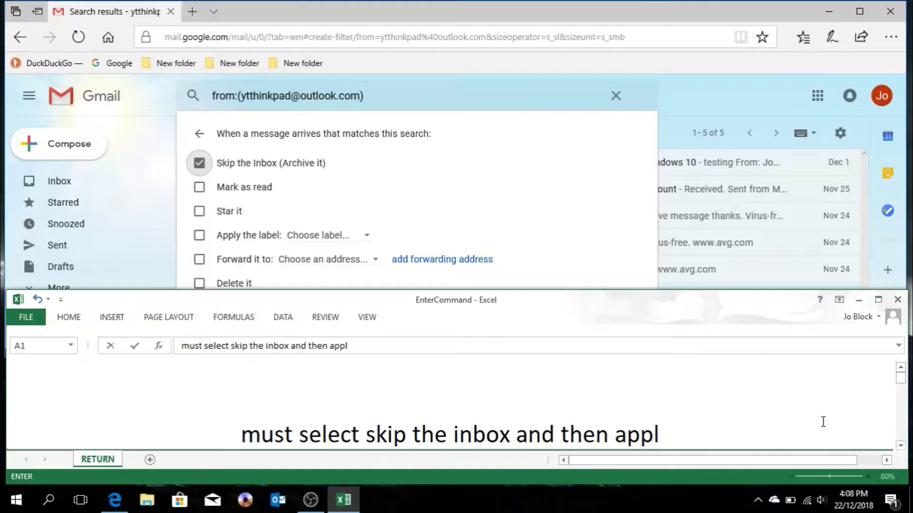
pyautogui.press('BackSpace')
pyautogui.press('BackSpace')
pyautogui.press('BackSpace')
pyautogui.press('BackSpace')
pyautogui.write('se')
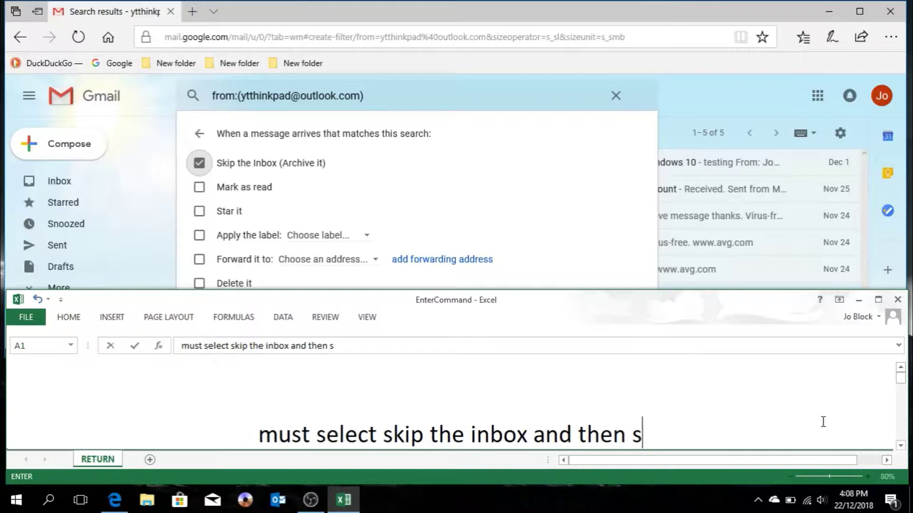
pyautogui.press('BackSpace')
pyautogui.press('BackSpace')
pyautogui.write('tick')
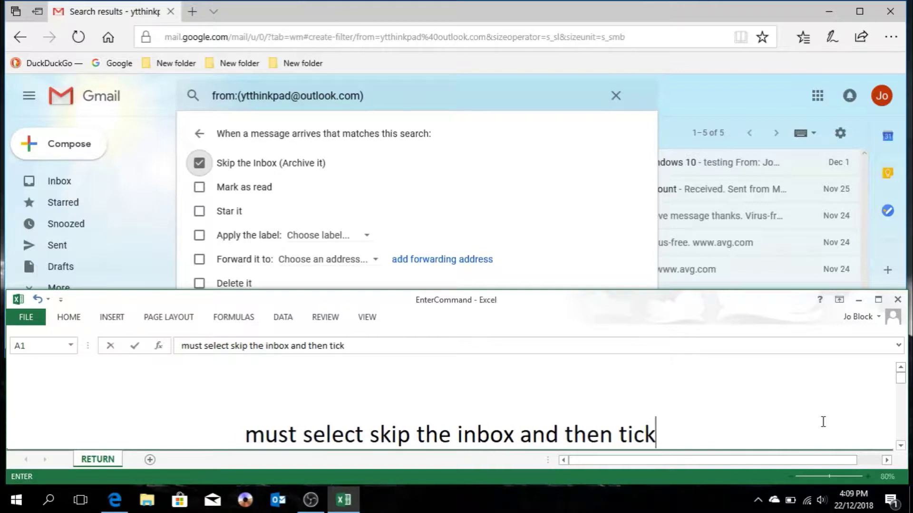
pyautogui.write(', ')
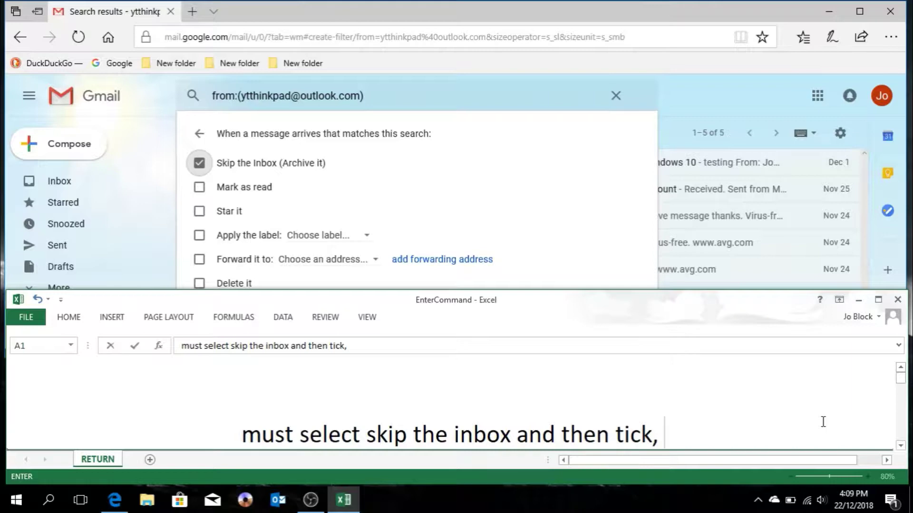
pyautogui.write('apply the')
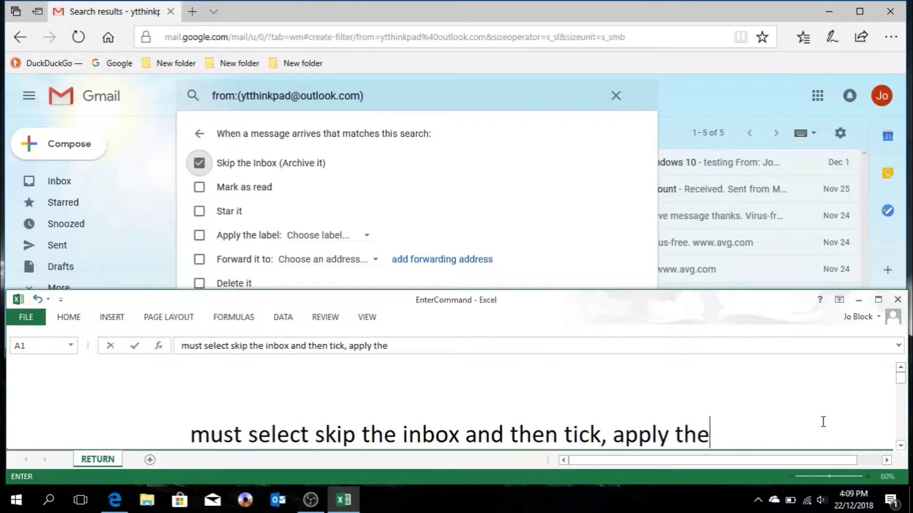
pyautogui.write(' label')
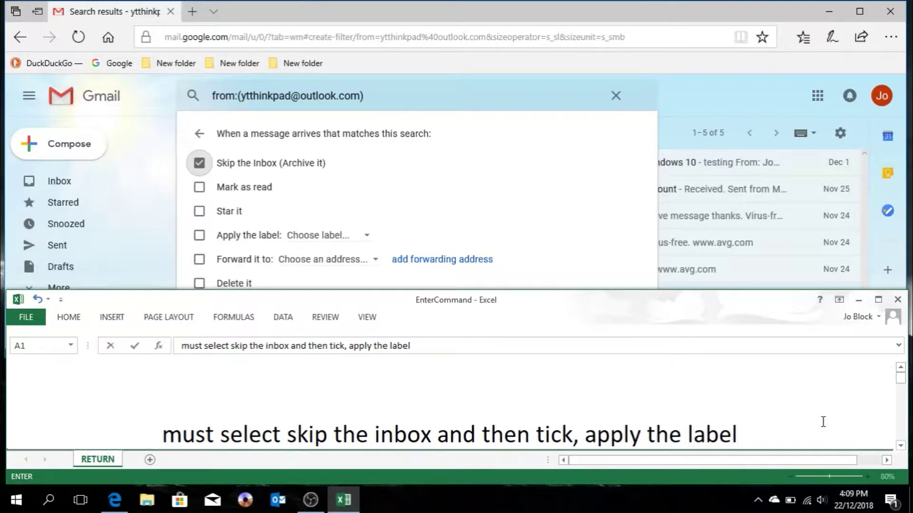
# Switch to Gmail and make the filter apply a new label named "From YTTHINKPAD OUTLOOK"
pyautogui.click(199, 238)
pyautogui.click(370, 237)
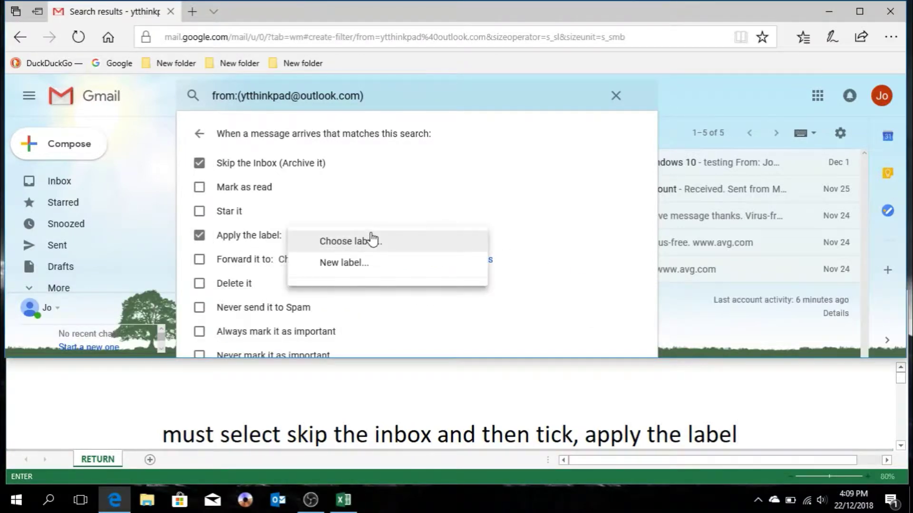
pyautogui.click(362, 264)
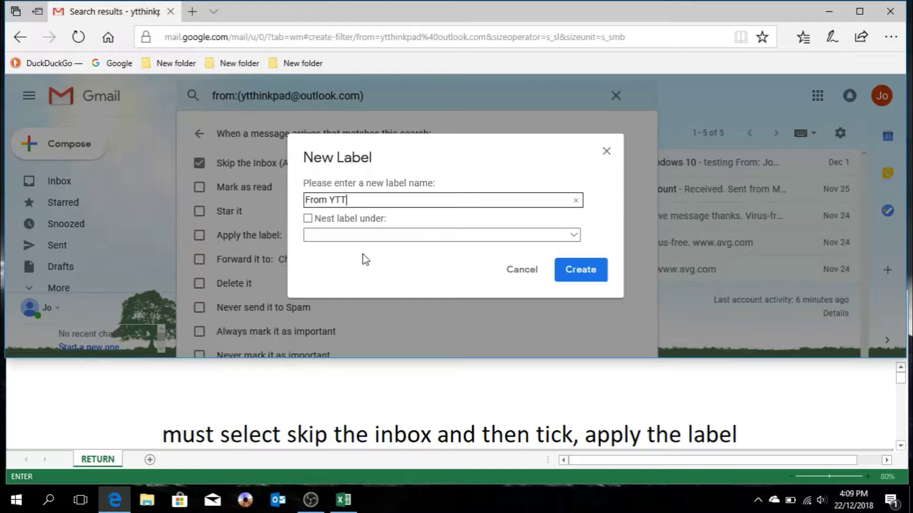
pyautogui.write('From YTTHINKPAD OUTLOOK')
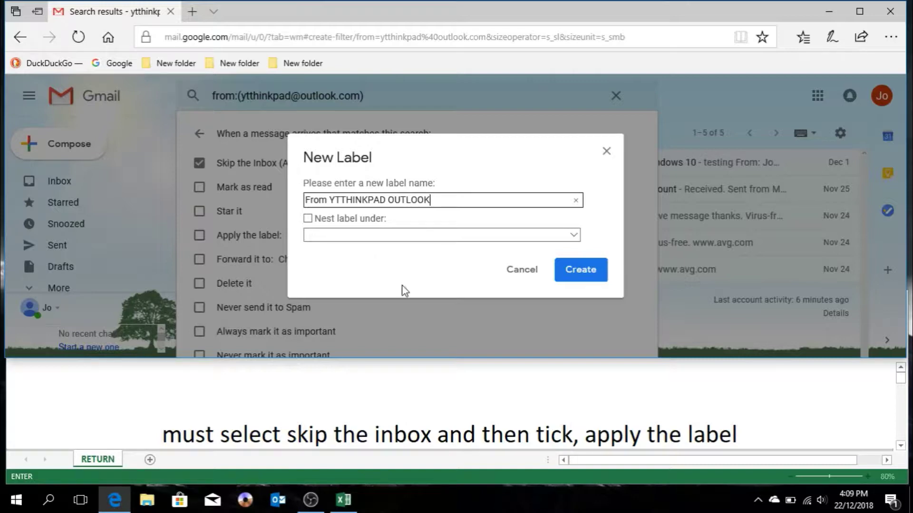
pyautogui.click(569, 276)
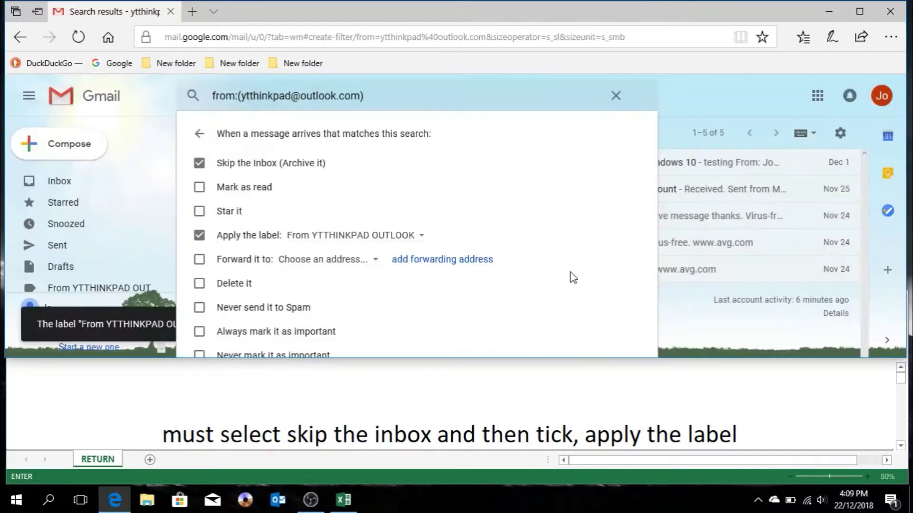
# Switch to Excel and replace the note in A1 with "done, then click create"
pyautogui.click(780, 428)
pyautogui.hotkey('shift', 'Home')
pyautogui.press('BackSpace')
pyautogui.write('don')
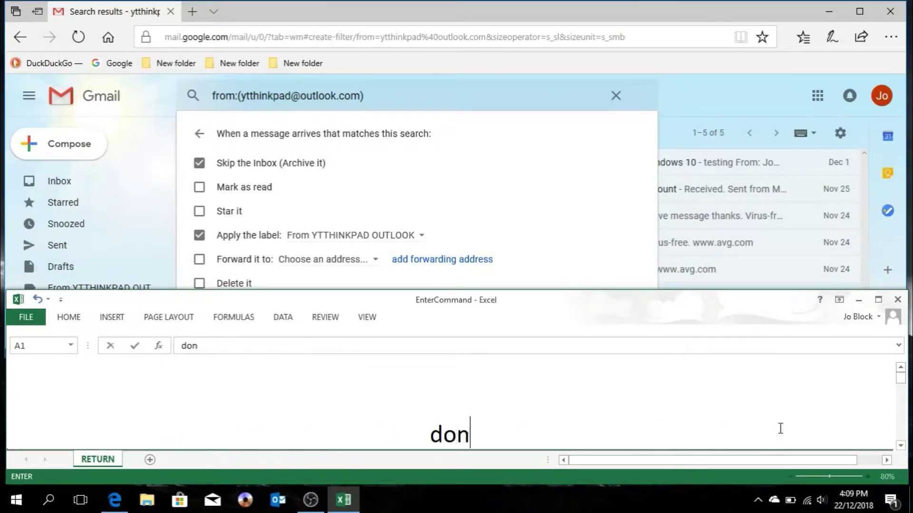
pyautogui.write('e ,')
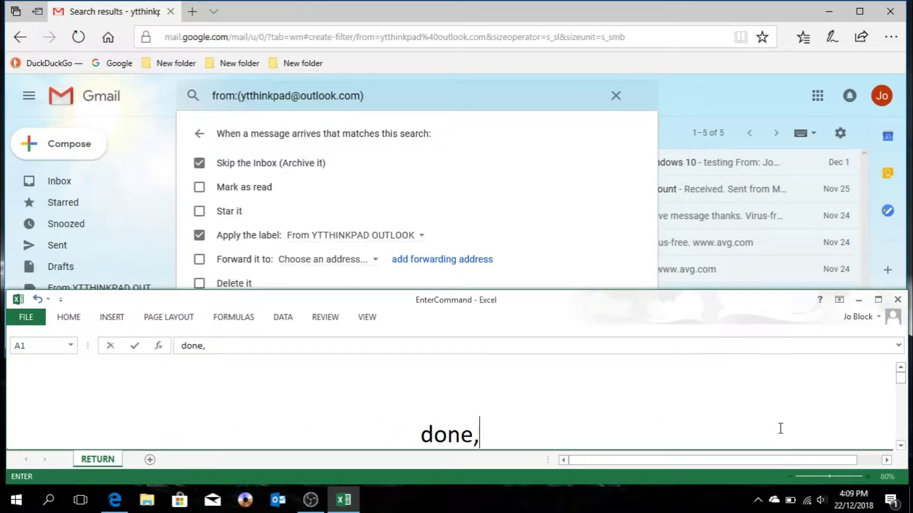
pyautogui.write(' then click')
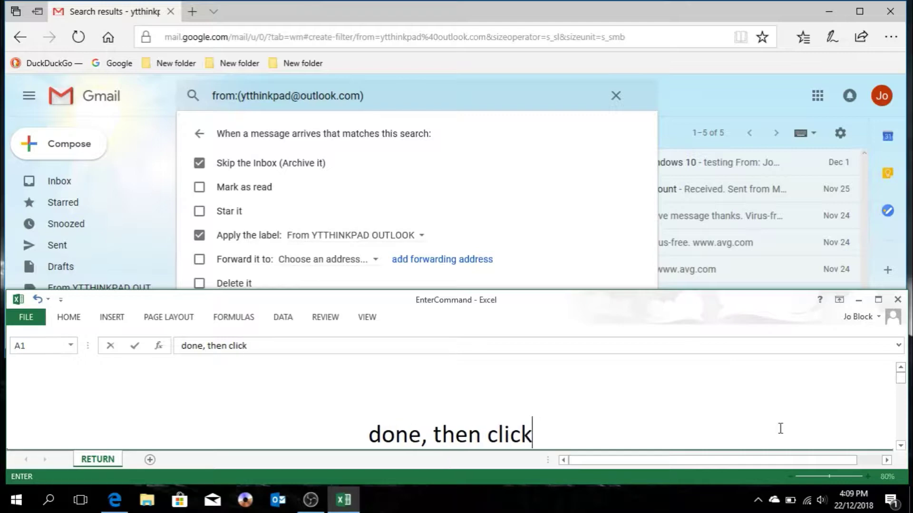
pyautogui.write(' create')
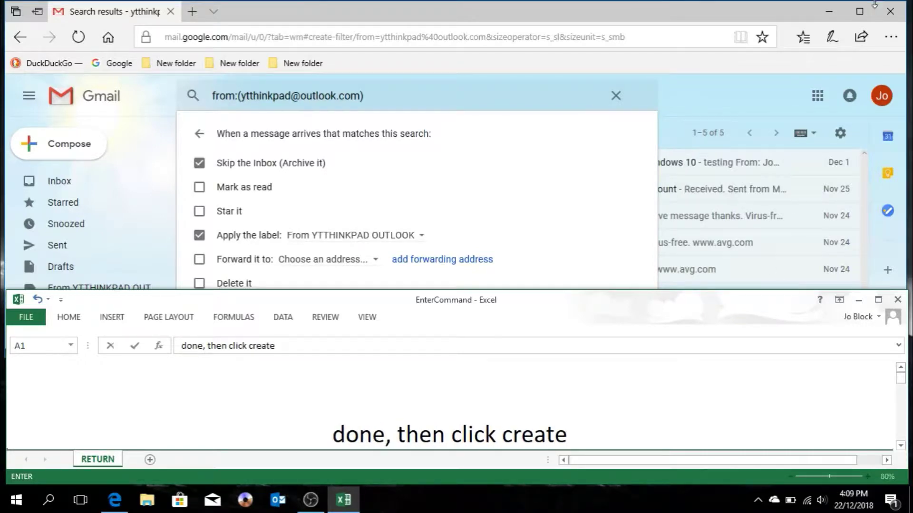
# Switch to Gmail, maximize the browser window and create the filter with the chosen actions
pyautogui.click(796, 7)
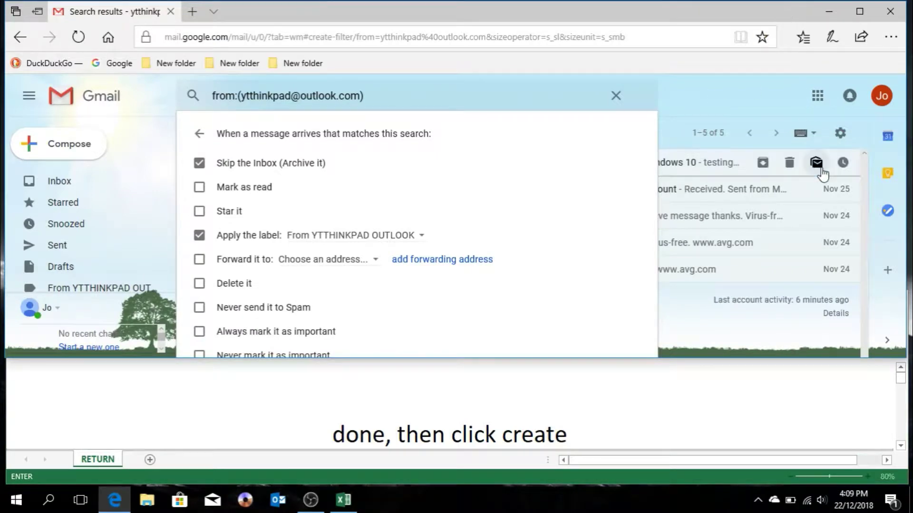
pyautogui.click(859, 12)
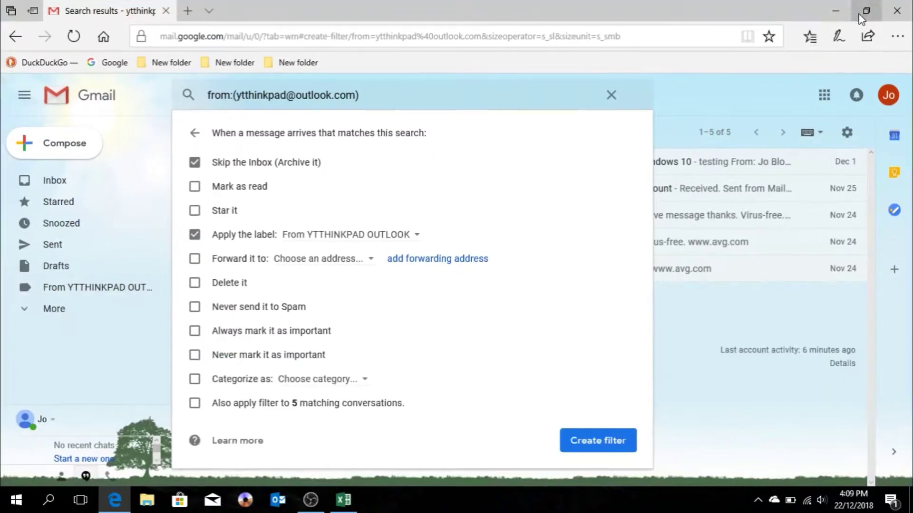
pyautogui.click(586, 457)
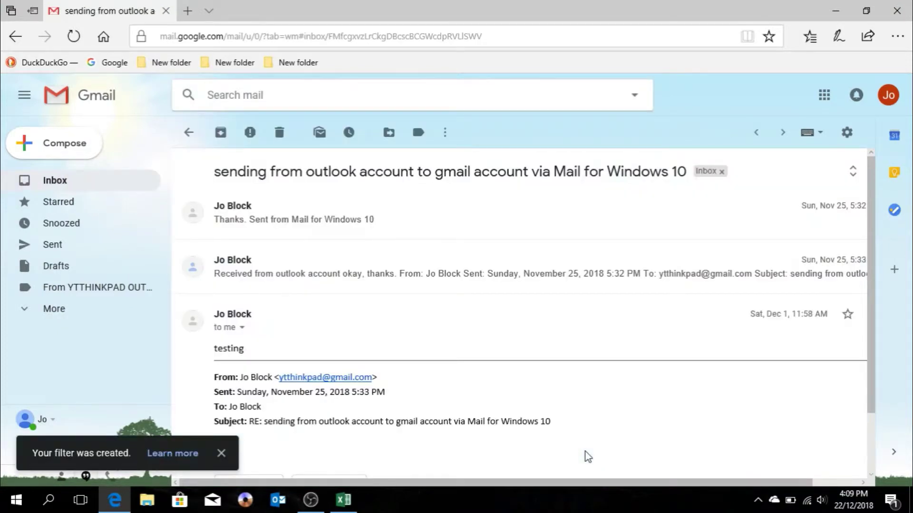
# Switch to Excel and replace the note in A1 with "now check, if your setting has been successfully created"
pyautogui.click(344, 500)
pyautogui.press('Escape')
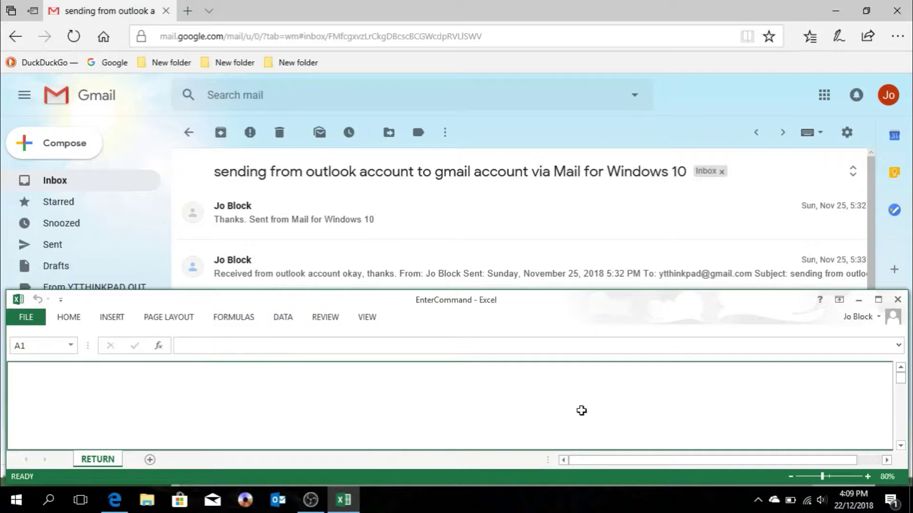
pyautogui.write('now check')
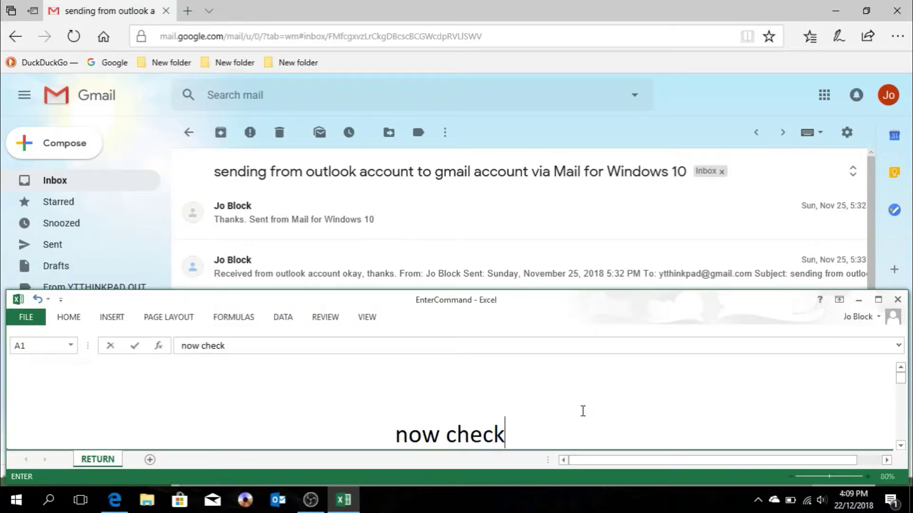
pyautogui.write(' , if you')
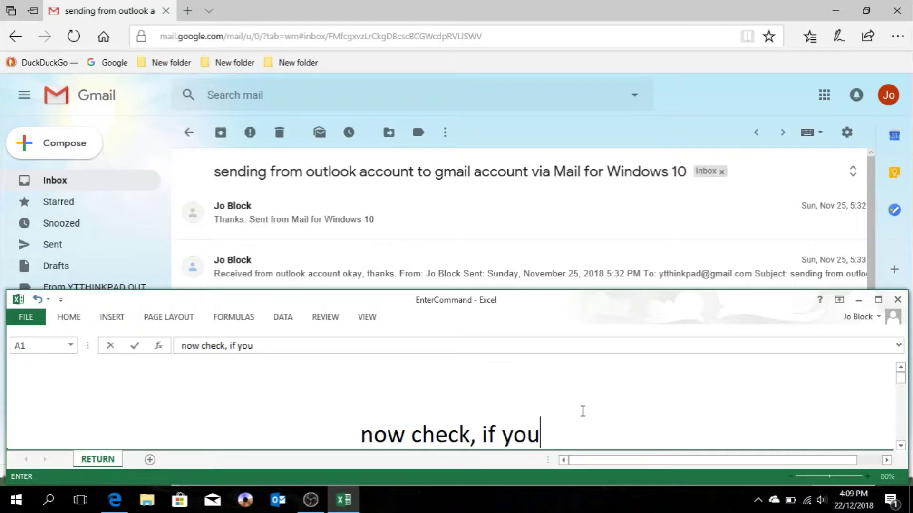
pyautogui.write('r se')
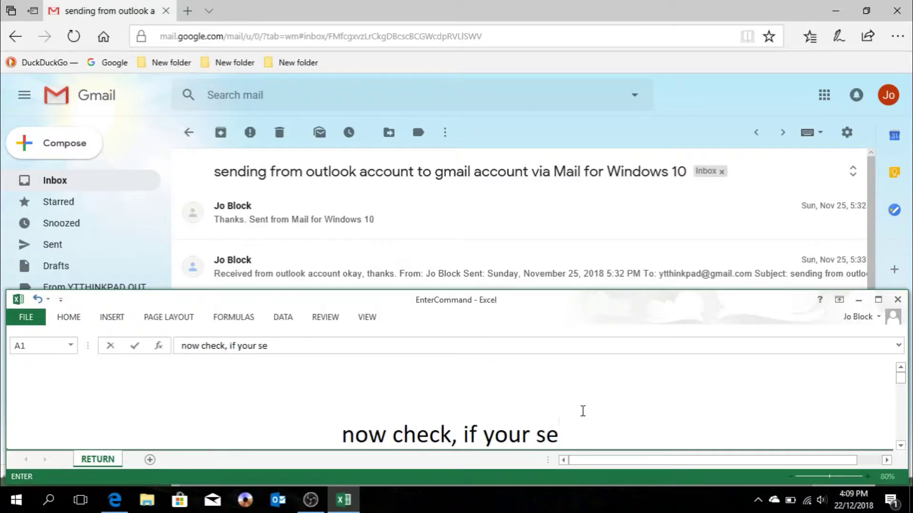
pyautogui.write('tting')
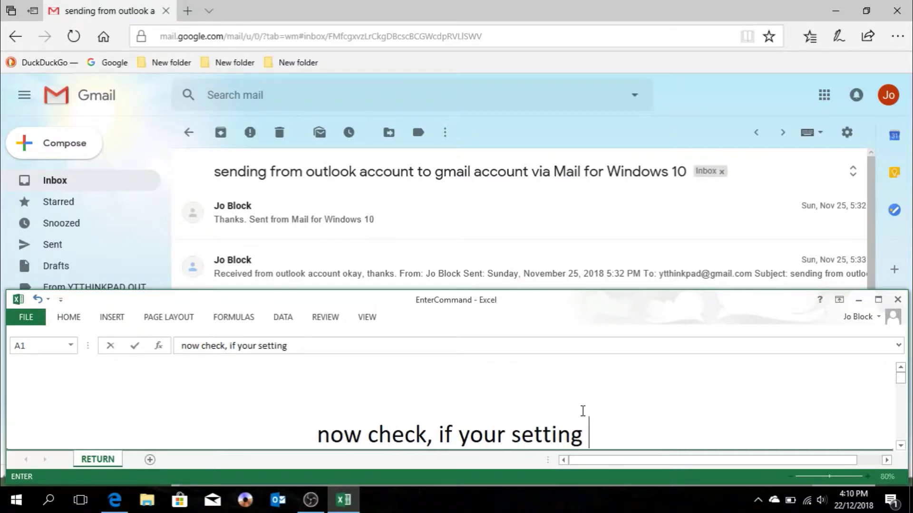
pyautogui.write(' has been suc')
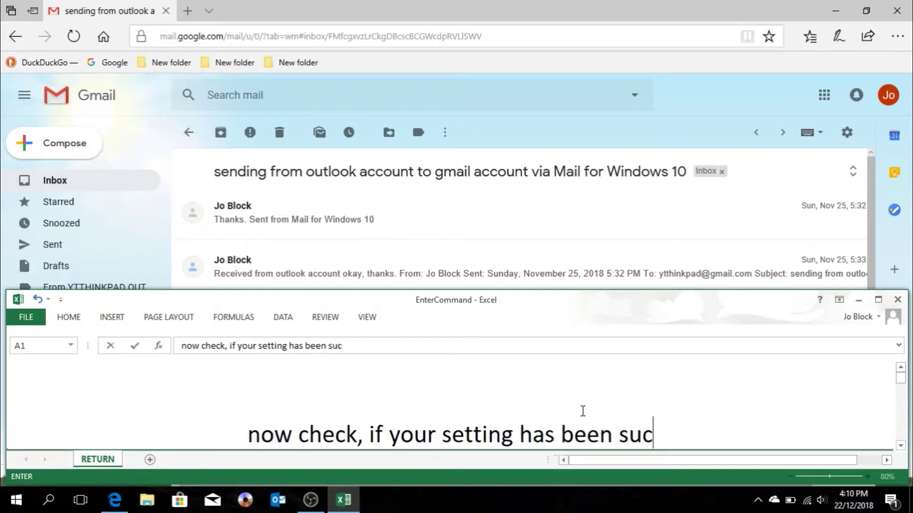
pyautogui.write('cessfully c')
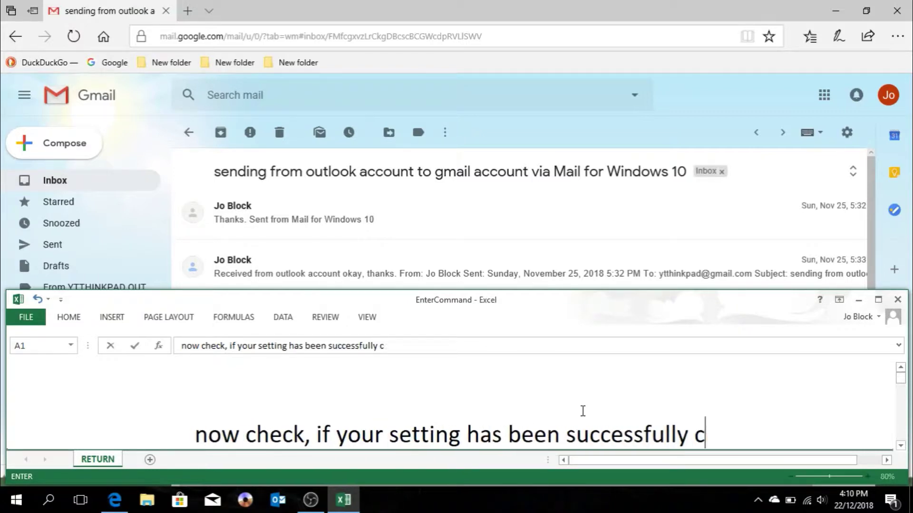
pyautogui.write('reated')
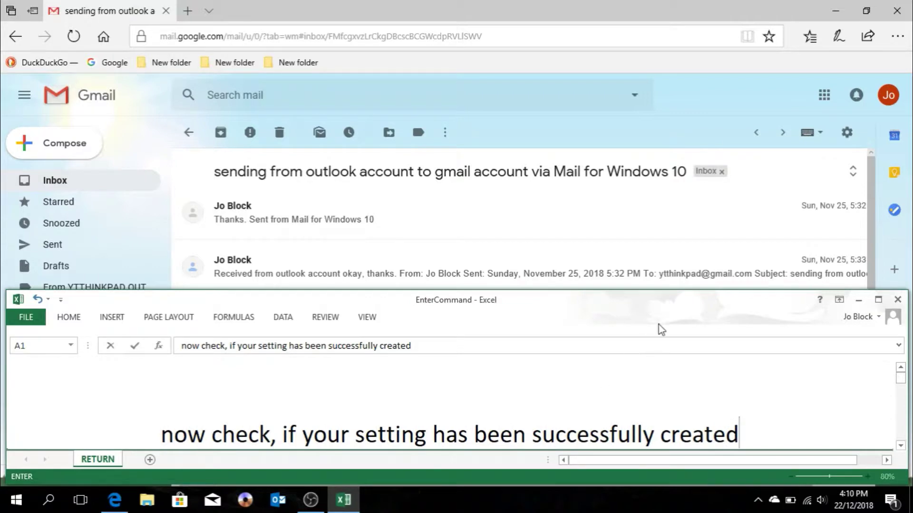
# Switch to Gmail, open the Filters and Blocked Addresses settings and highlight the actions of the listed filter
pyautogui.click(847, 133)
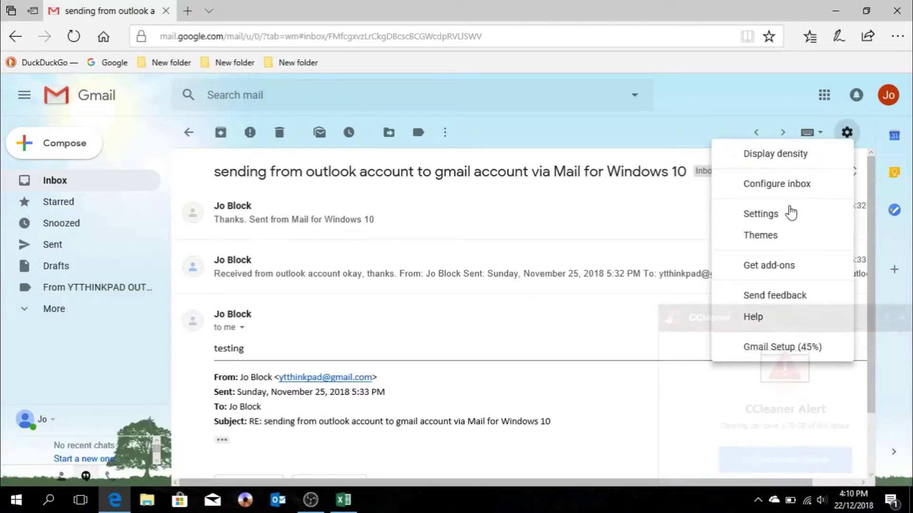
pyautogui.click(780, 222)
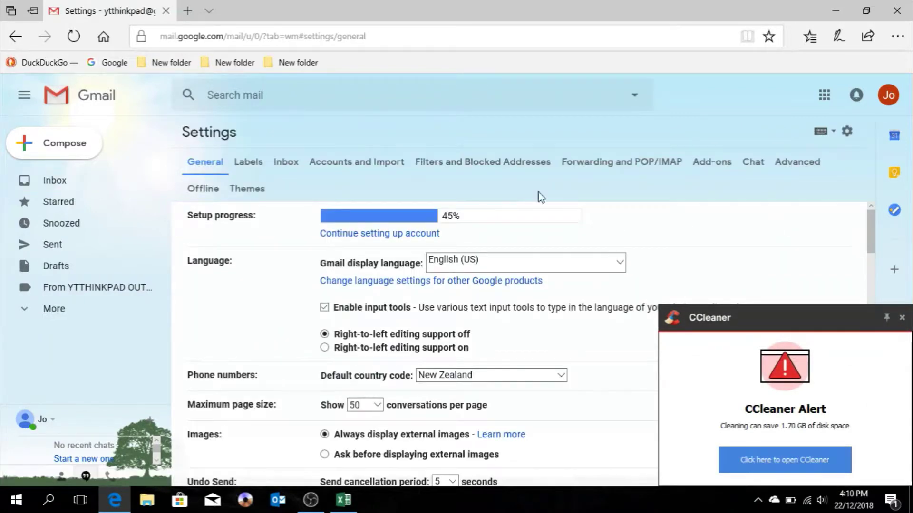
pyautogui.click(443, 169)
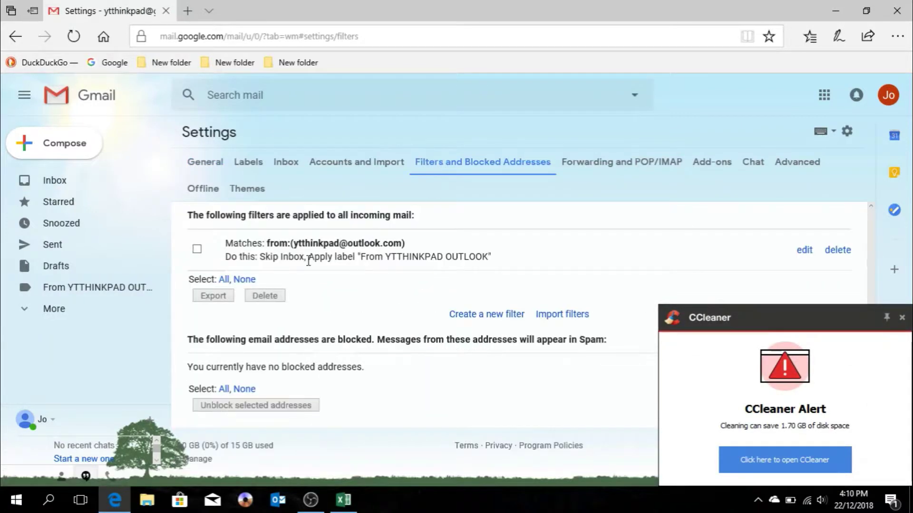
pyautogui.moveTo(255, 258); pyautogui.dragTo(493, 257)
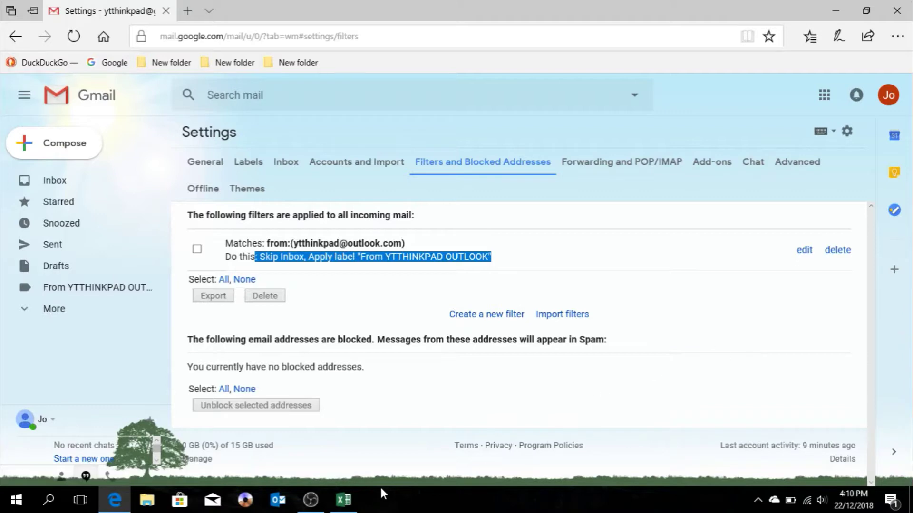
# Switch to Excel, clear the previous note and enter "yes, it has :)" in A1
pyautogui.click(353, 502)
pyautogui.press('Return')
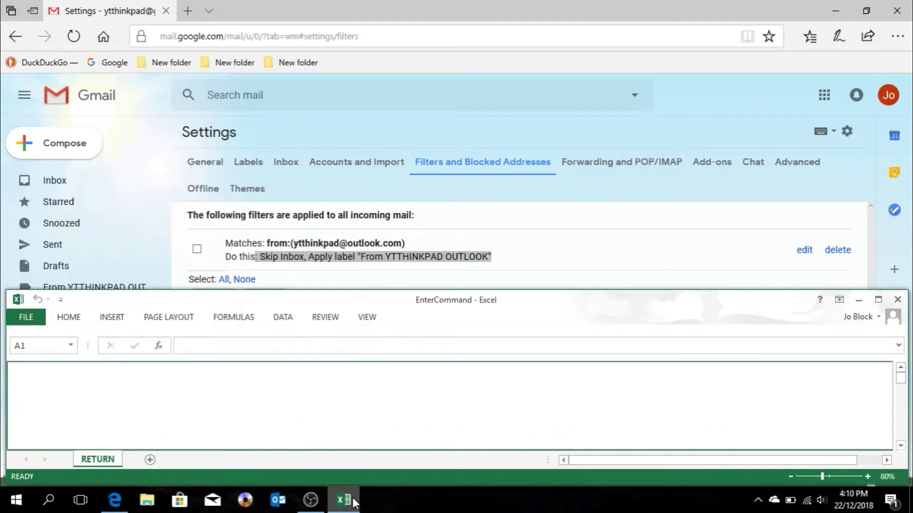
pyautogui.write('yes, it has')
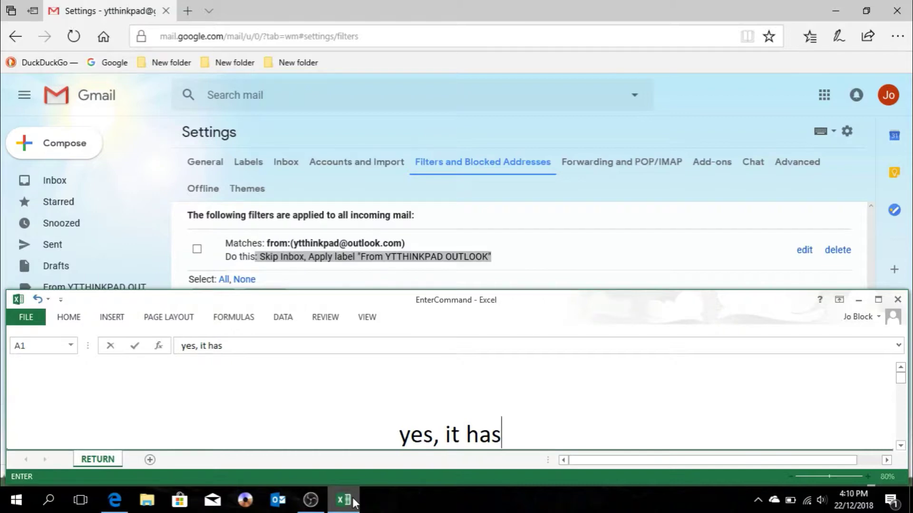
pyautogui.write(' :)')
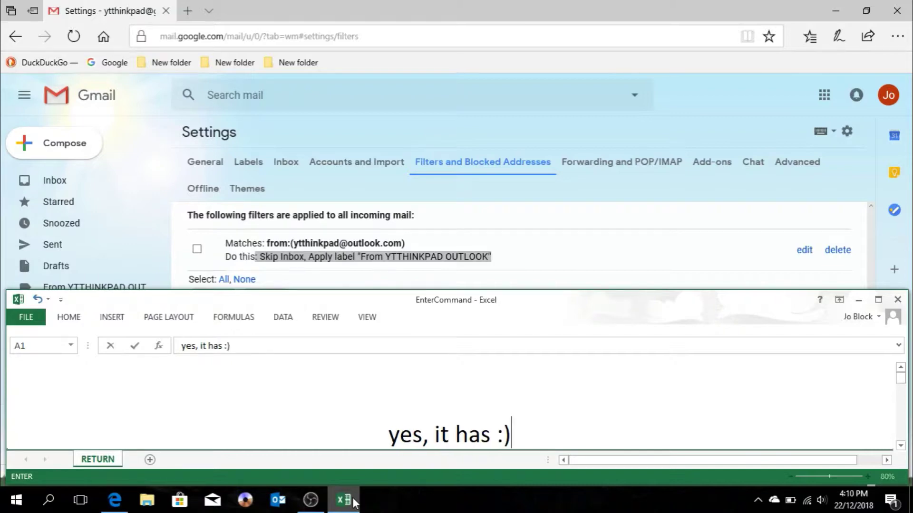
pyautogui.press('Return')
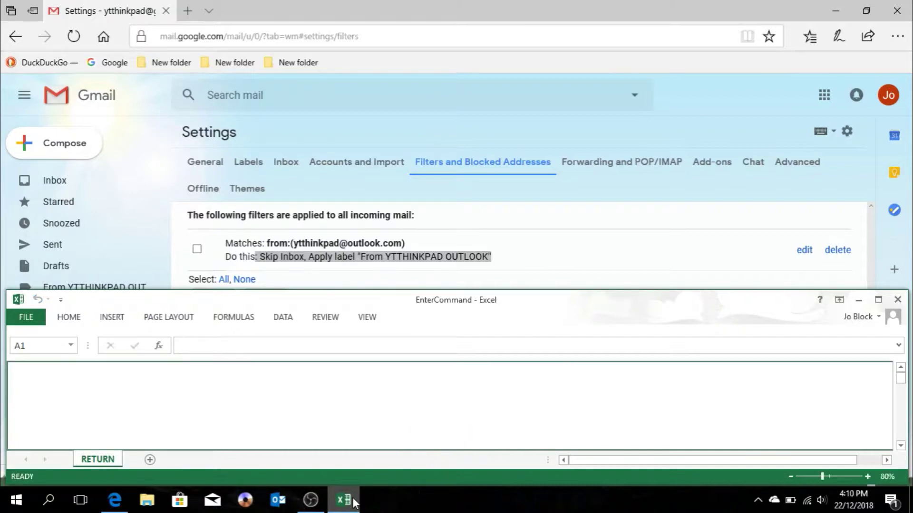
# Write the note "let's testing it" in A1
pyautogui.write('le')
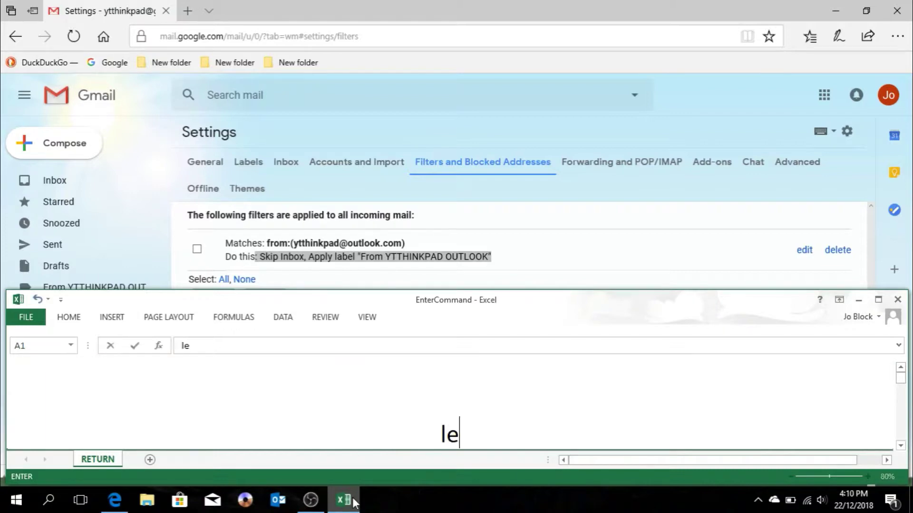
pyautogui.write("t 's test")
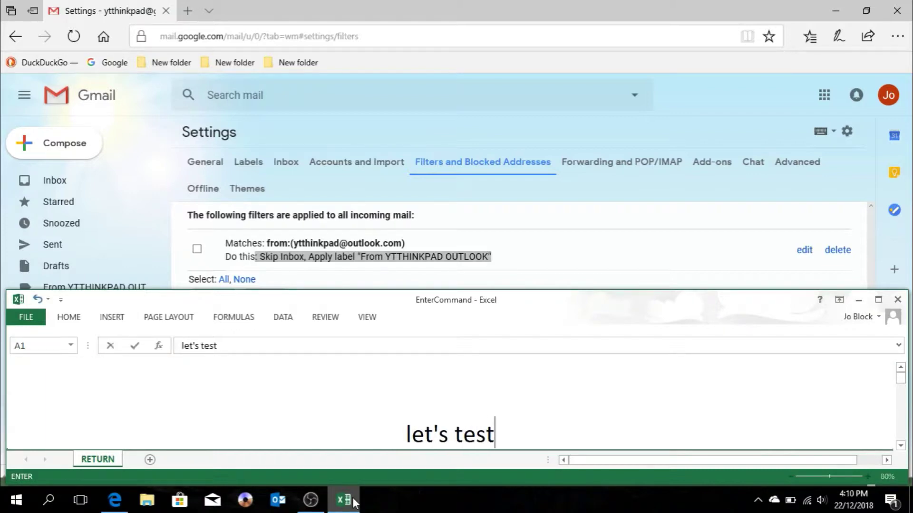
pyautogui.write('ing it')
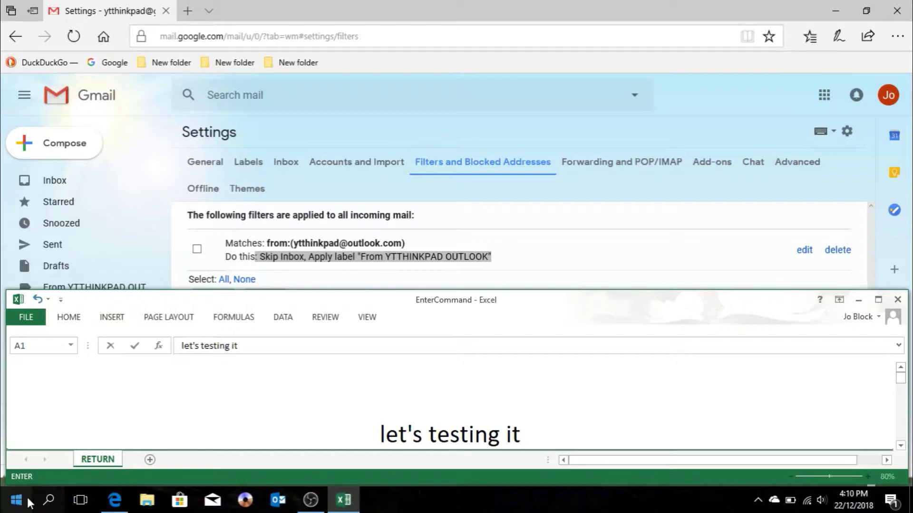
# Return to the Gmail inbox, switch to the Mail app and start a new message addressed to the Gmail account
pyautogui.click(54, 180)
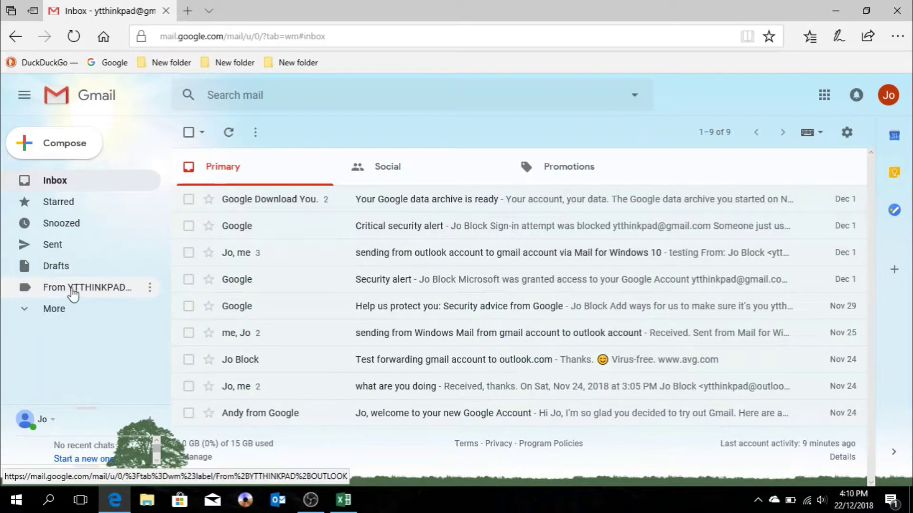
pyautogui.click(27, 494)
pyautogui.click(357, 145)
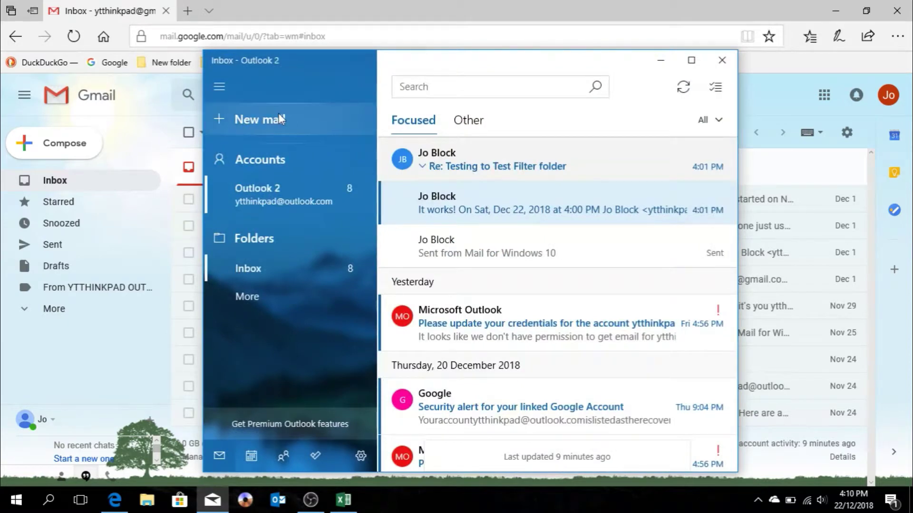
pyautogui.click(278, 114)
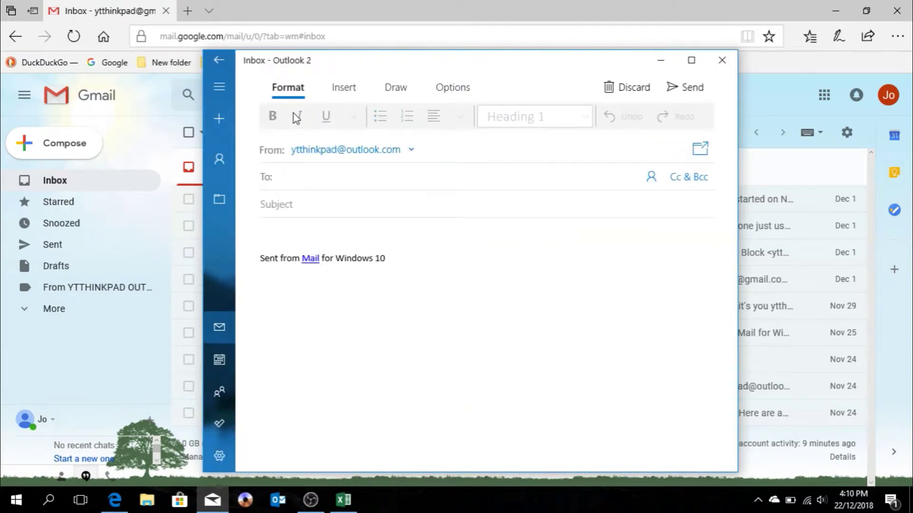
pyautogui.write('yth')
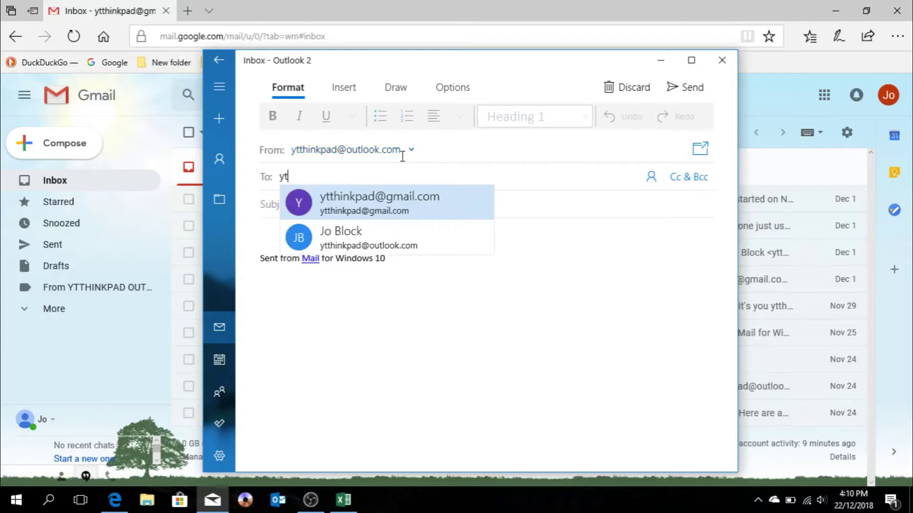
pyautogui.click(421, 208)
# Enter the message subject as Test sending from outlook to lable "From YTHINKPAD OUTLOOK"
pyautogui.click(383, 212)
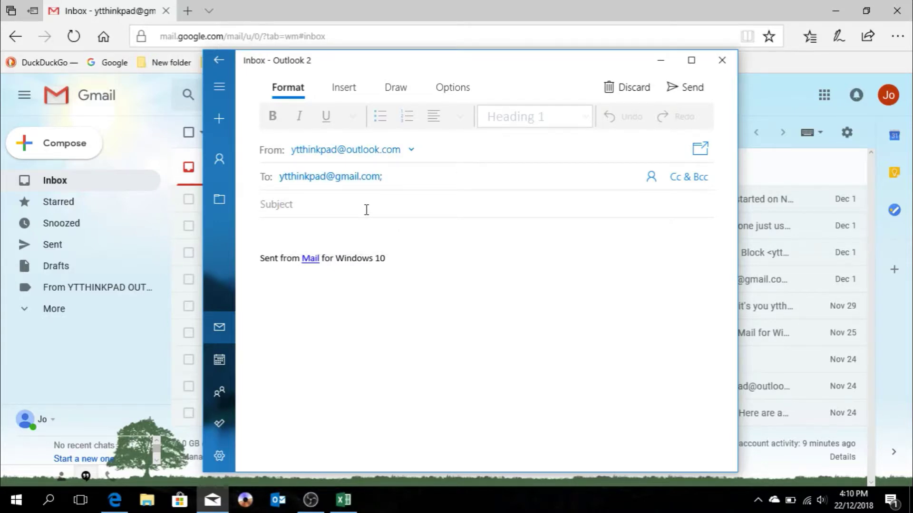
pyautogui.write('Test sending from outll')
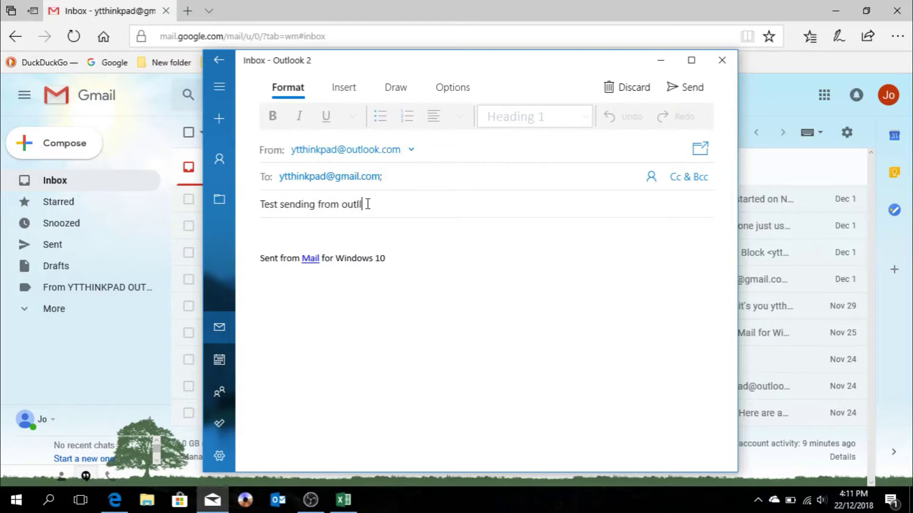
pyautogui.press('BackSpace')
pyautogui.write('ook to F')
pyautogui.press('BackSpace')
pyautogui.write('A')
pyautogui.press('BackSpace')
pyautogui.write('lable Th')
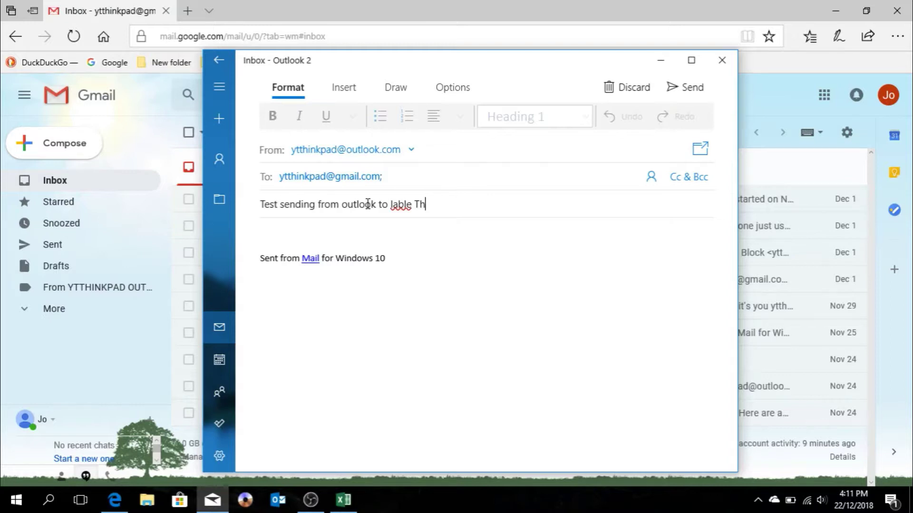
pyautogui.press('BackSpace')
pyautogui.press('BackSpace')
pyautogui.press('BackSpace')
pyautogui.write('"From YTHINKPAD OUTLOOK')
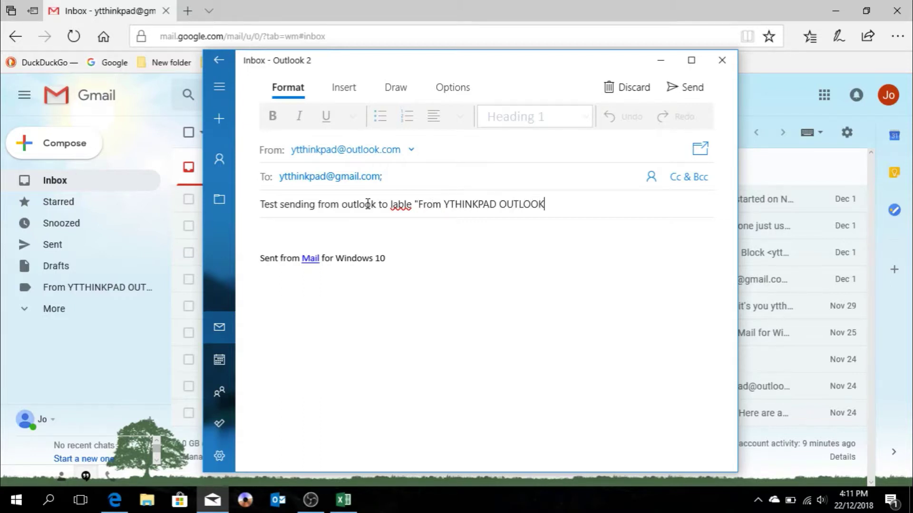
# Write "Thanks." as the message body, send the email and minimize the Mail window
pyautogui.write('Thanks.')
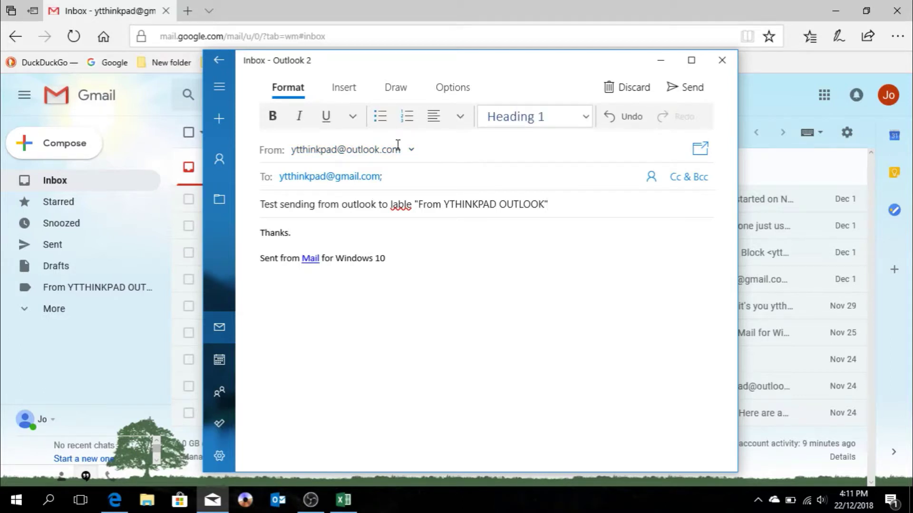
pyautogui.click(689, 89)
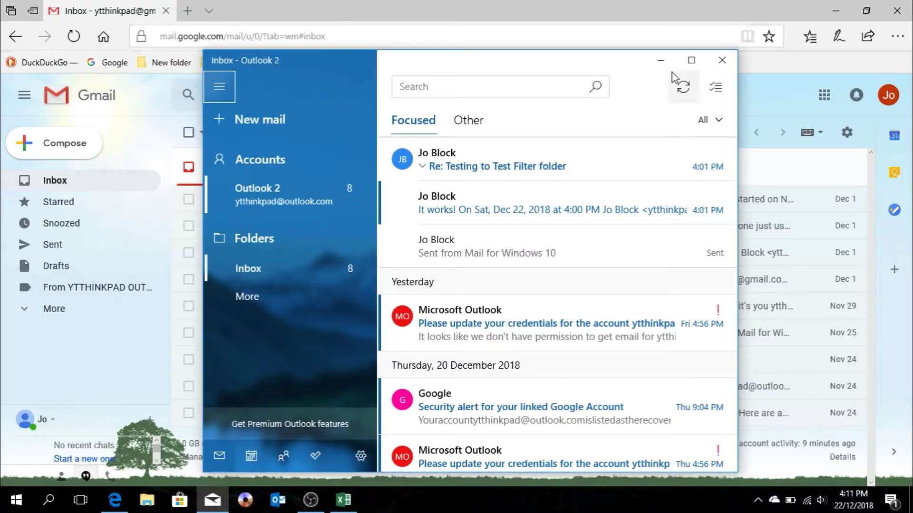
pyautogui.click(663, 66)
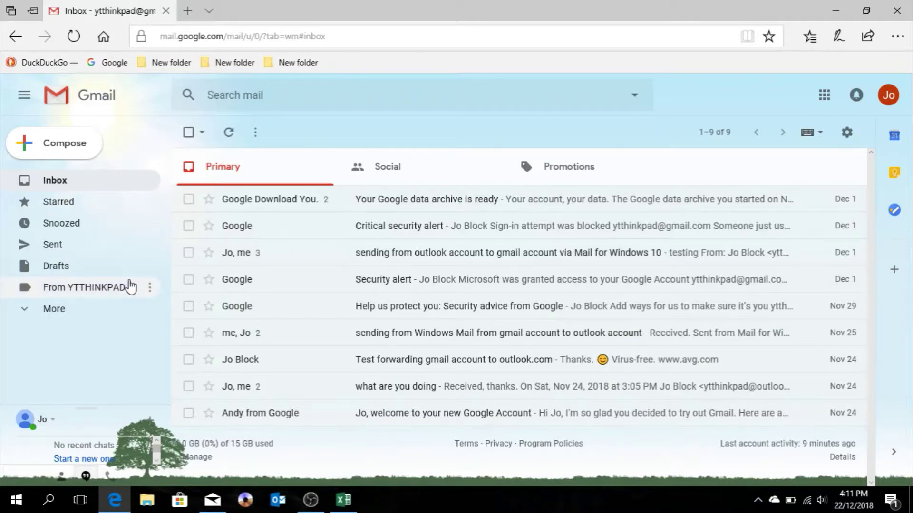
# Examine the "From YTTHINKPAD OUTLOOK" label and the inbox in Gmail to see where the test email arrived
pyautogui.click(132, 289)
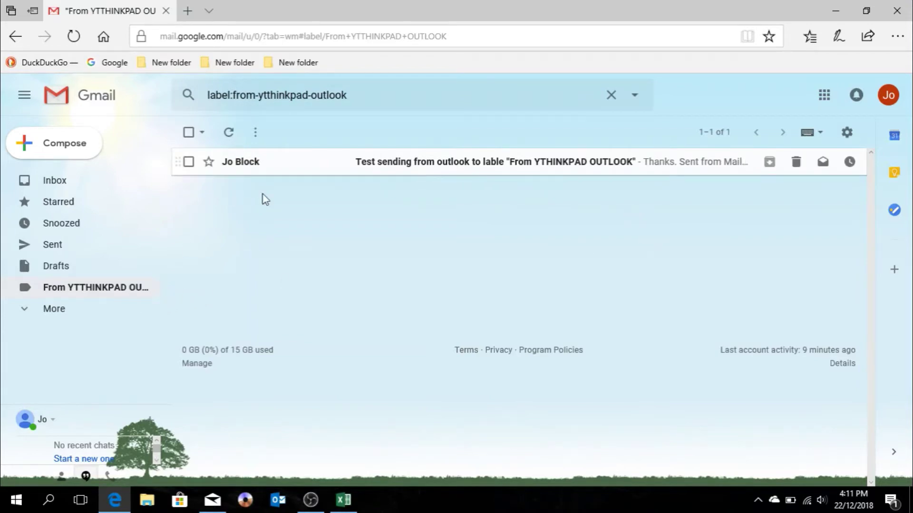
pyautogui.click(71, 187)
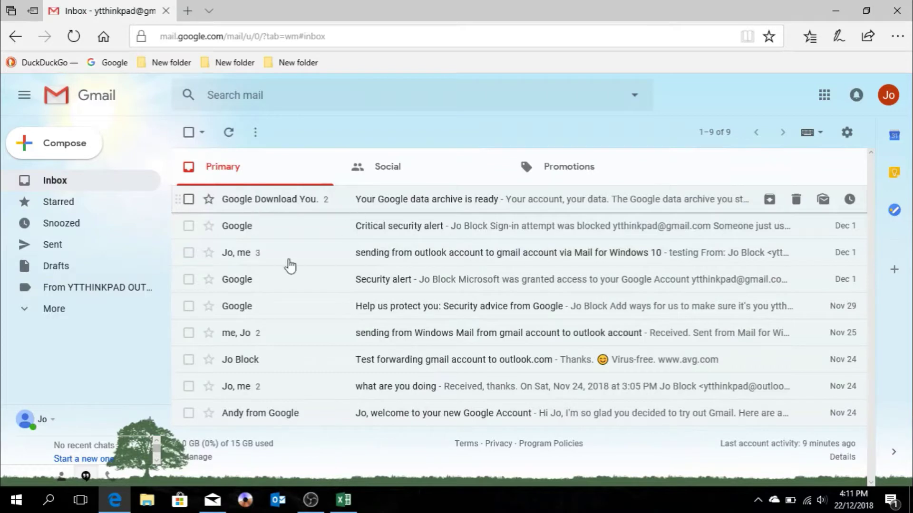
pyautogui.click(120, 295)
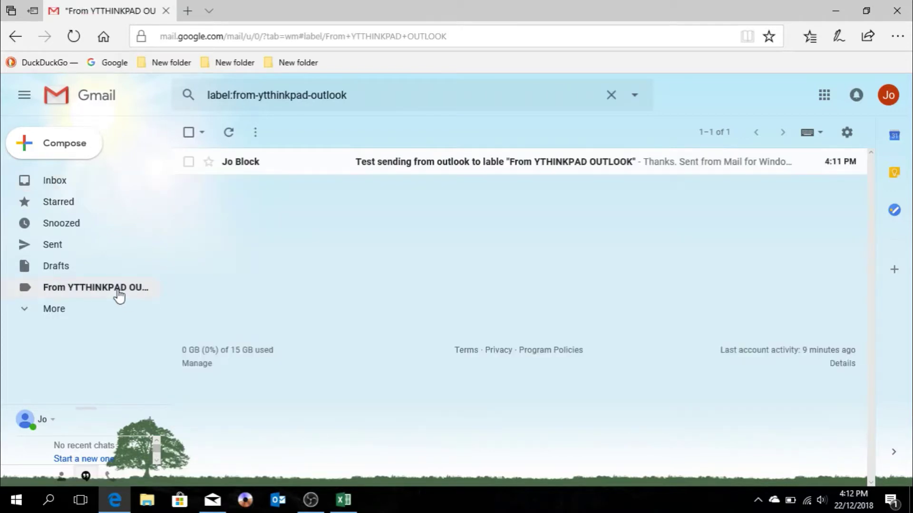
# Switch to Excel, clear the previous note and enter "You did it" in A1
pyautogui.click(344, 500)
pyautogui.click(560, 405)
pyautogui.press('Return')
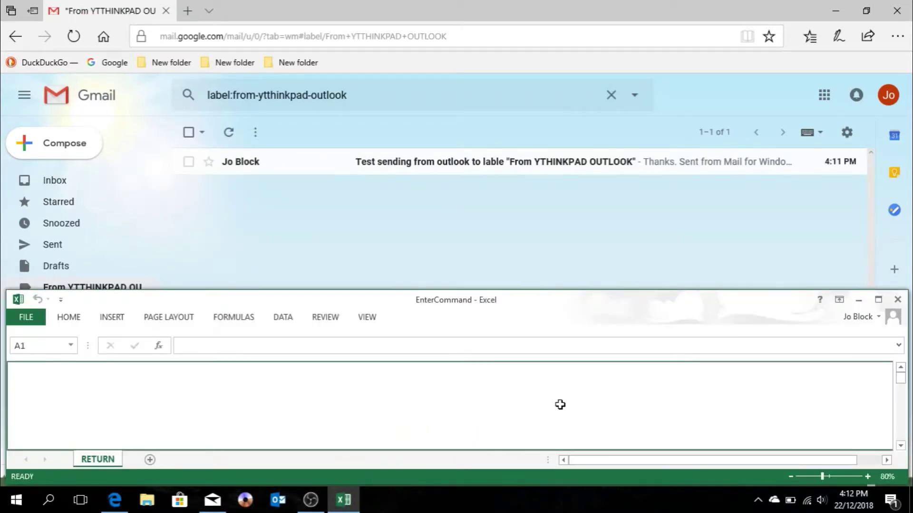
pyautogui.write('Yout')
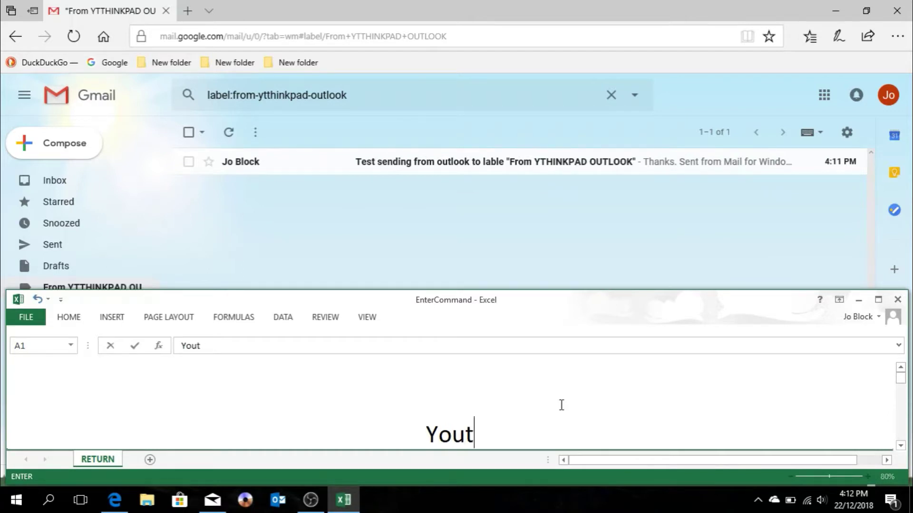
pyautogui.press('BackSpace')
pyautogui.write('did it.')
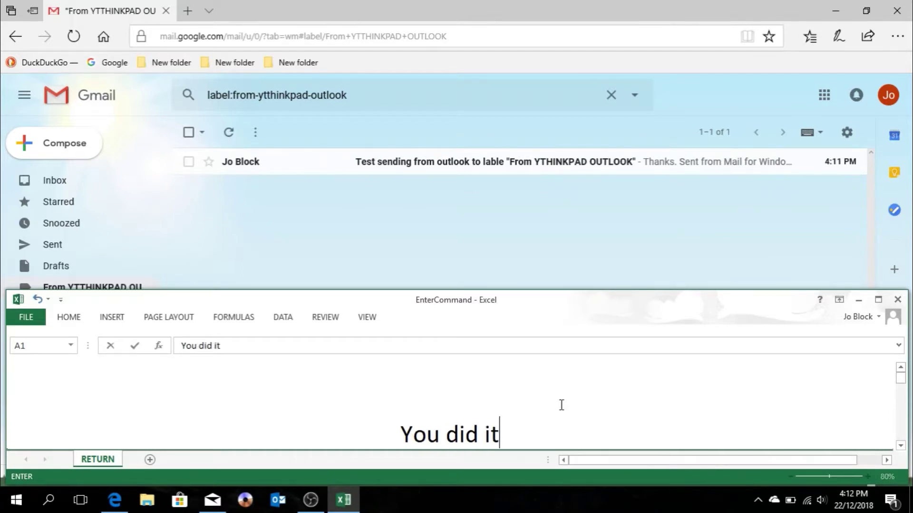
pyautogui.press('Return')
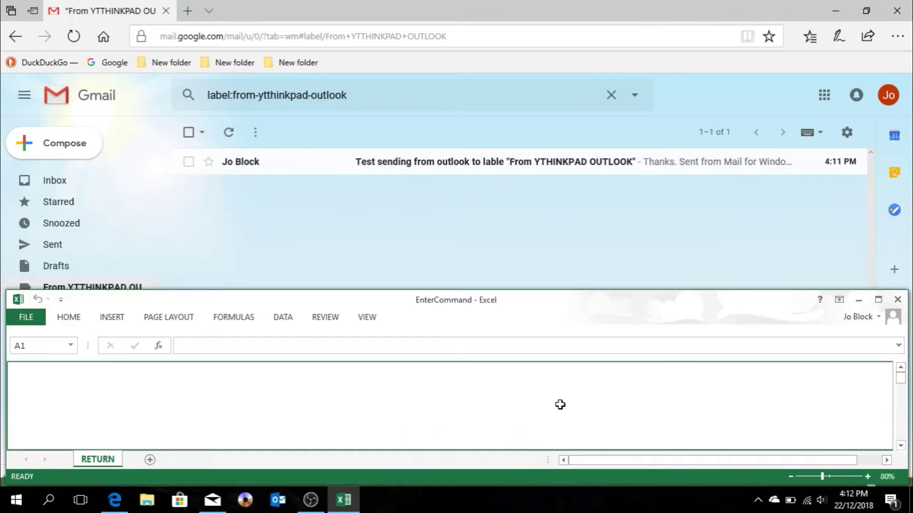
# Write the note "you can also manage your incoming mail using Gmail's filters to send to a label," in A1 and clear the cell
pyautogui.write('you can')
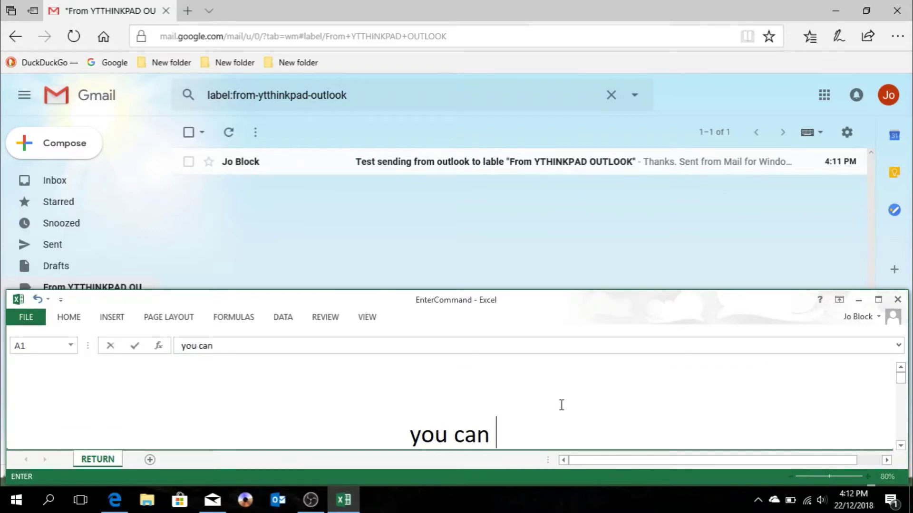
pyautogui.write(' also')
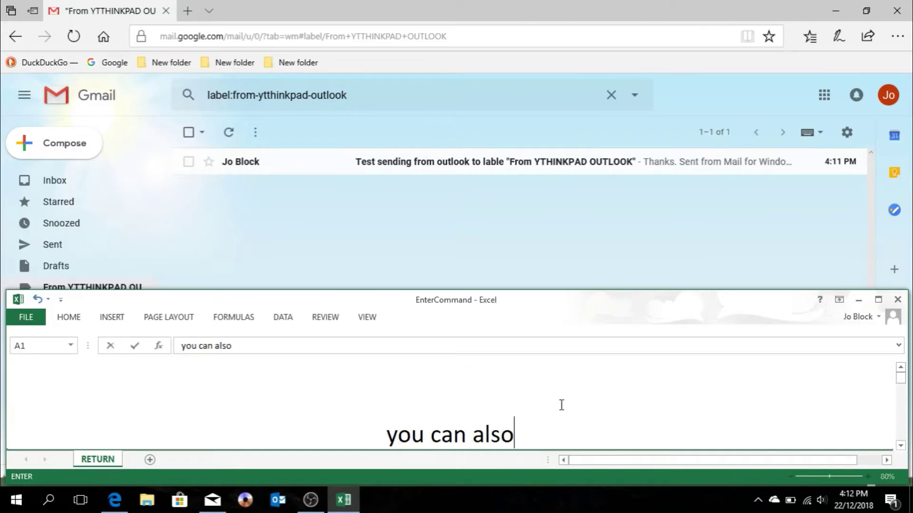
pyautogui.write(' manage yo')
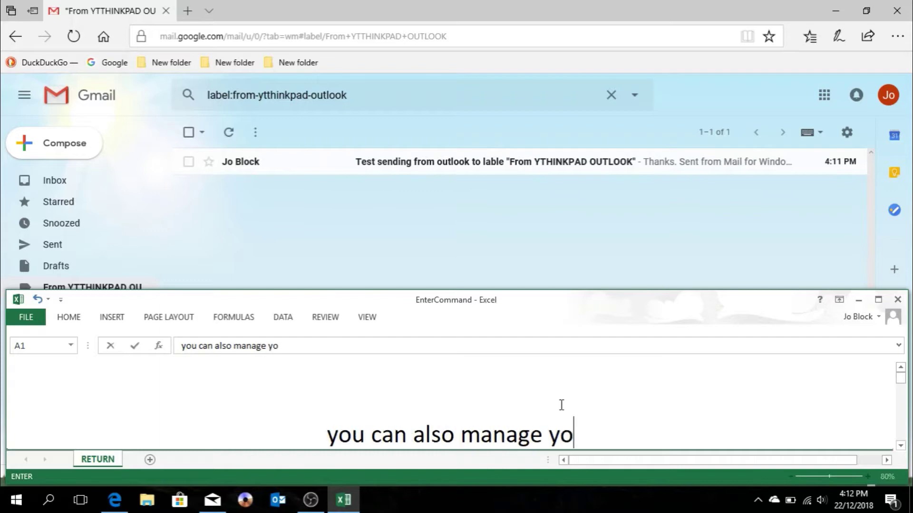
pyautogui.write('ur incoming ')
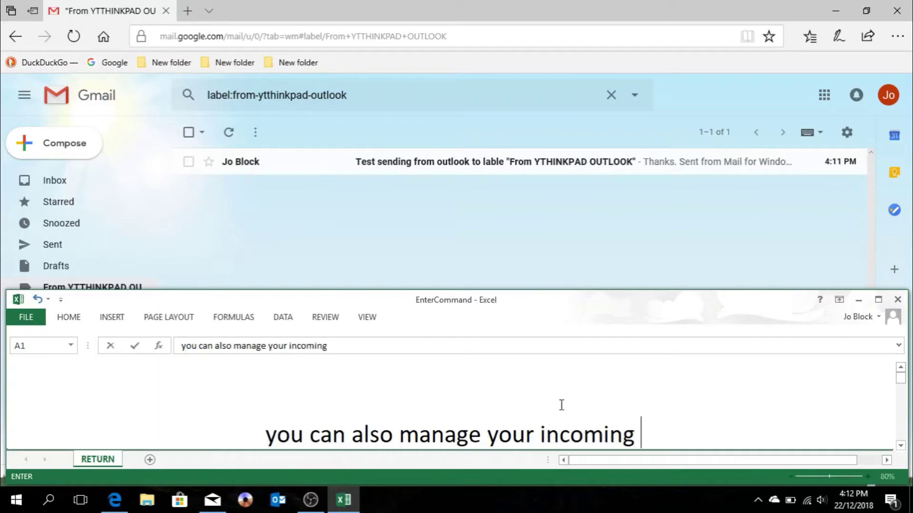
pyautogui.write('mail using ')
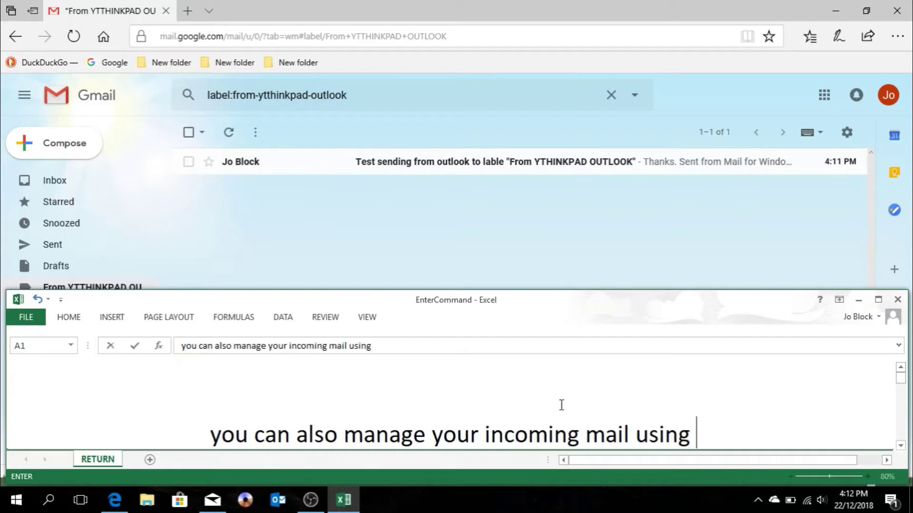
pyautogui.write("Gmail'")
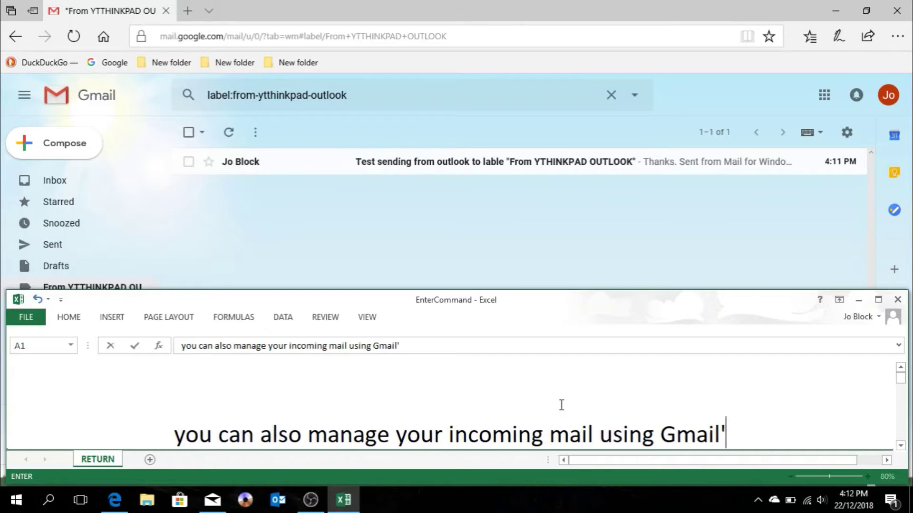
pyautogui.write('s filter')
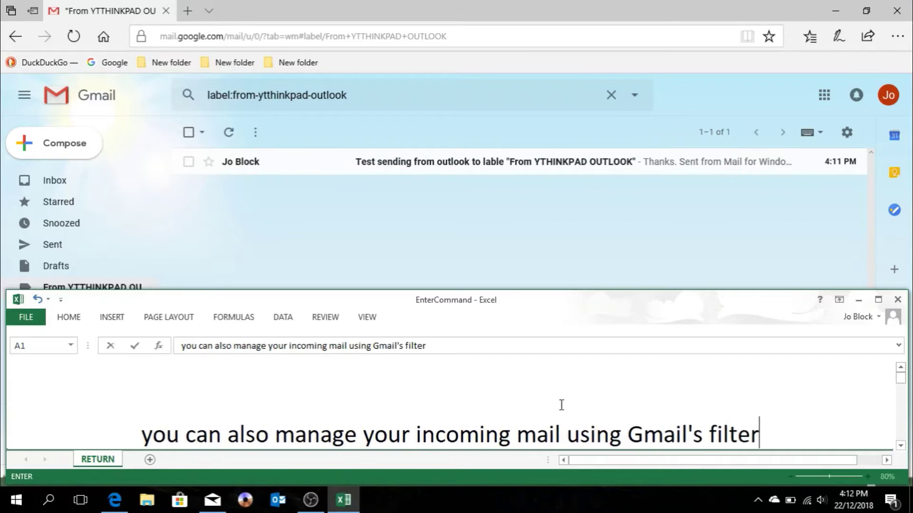
pyautogui.write('s to send ')
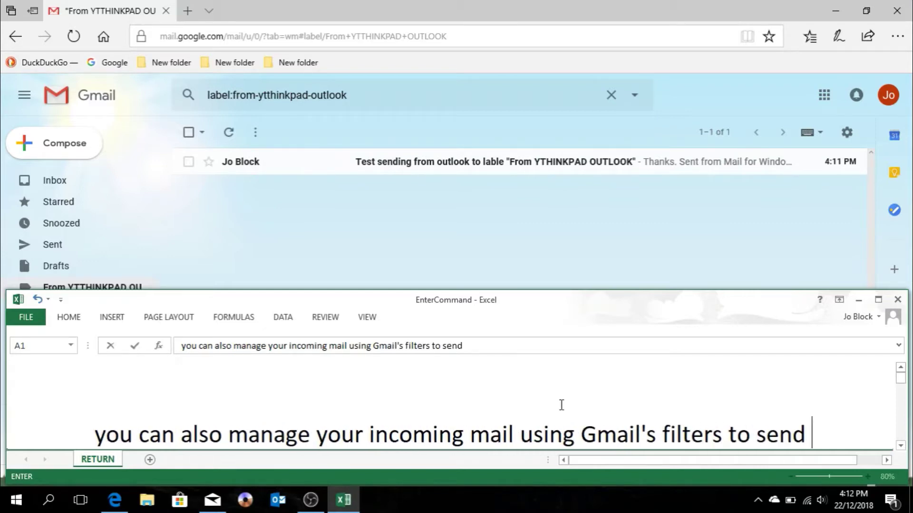
pyautogui.write('and')
pyautogui.press('BackSpace')
pyautogui.press('BackSpace')
pyautogui.press('BackSpace')
pyautogui.write('to')
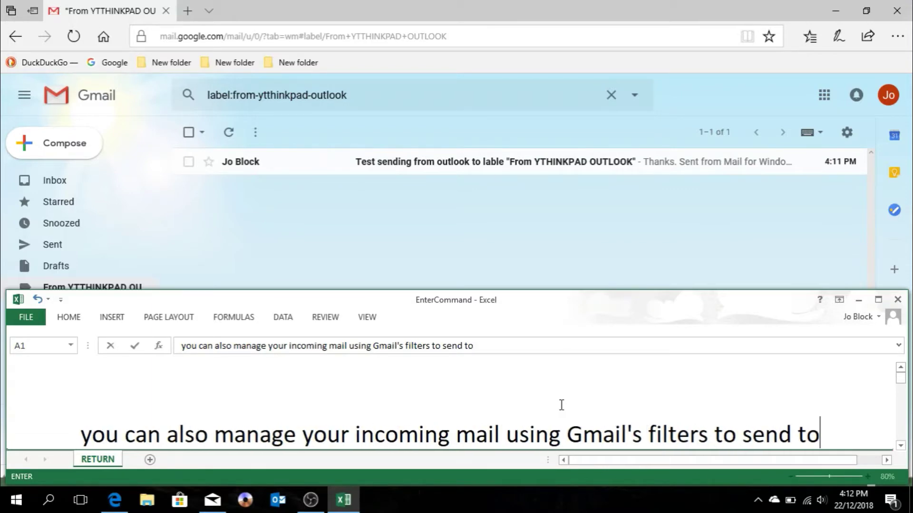
pyautogui.press('BackSpace')
pyautogui.write('o a ')
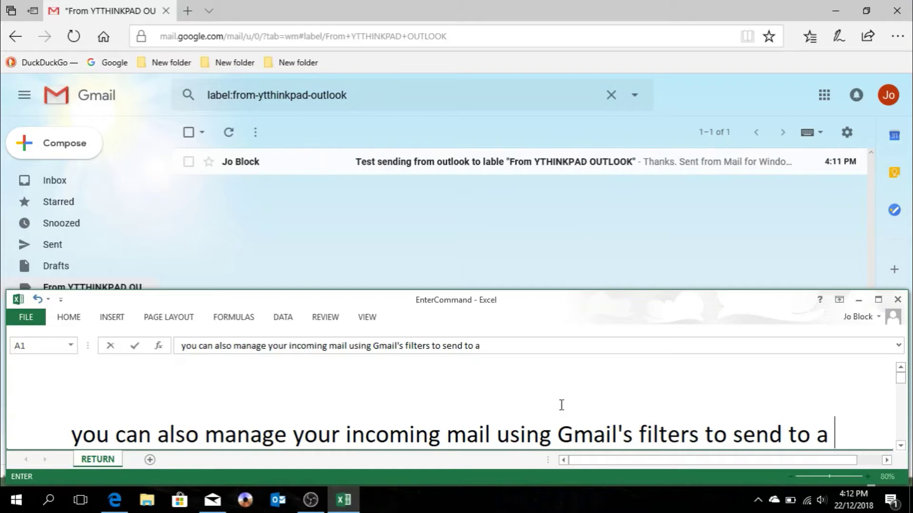
pyautogui.write('label')
pyautogui.press('BackSpace')
pyautogui.write('el')
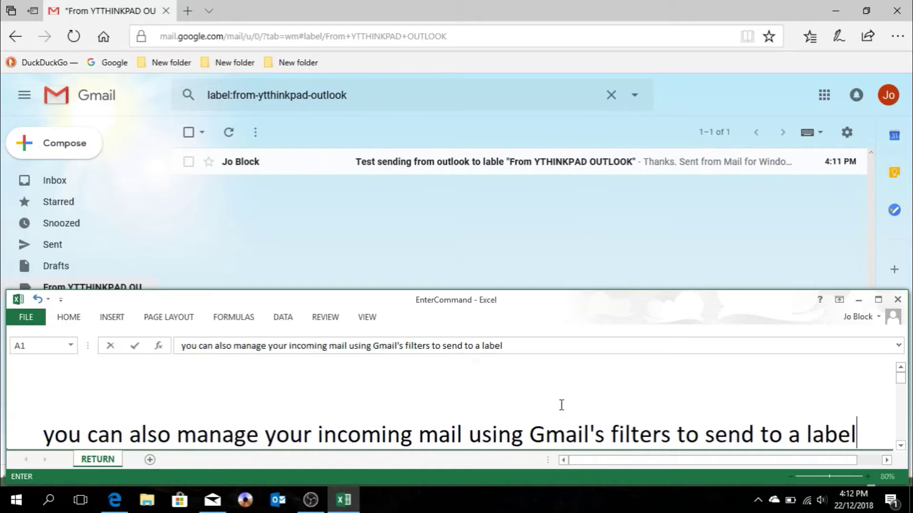
pyautogui.write(',')
pyautogui.press('Escape')
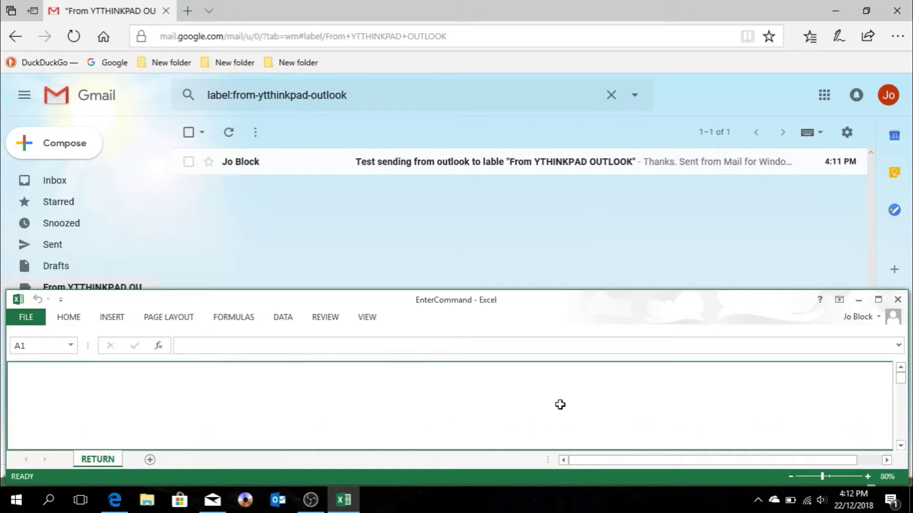
# Write the note "or archive, delete, start it, or automatically forwad your mail" in A1 and clear the cell
pyautogui.write('or')
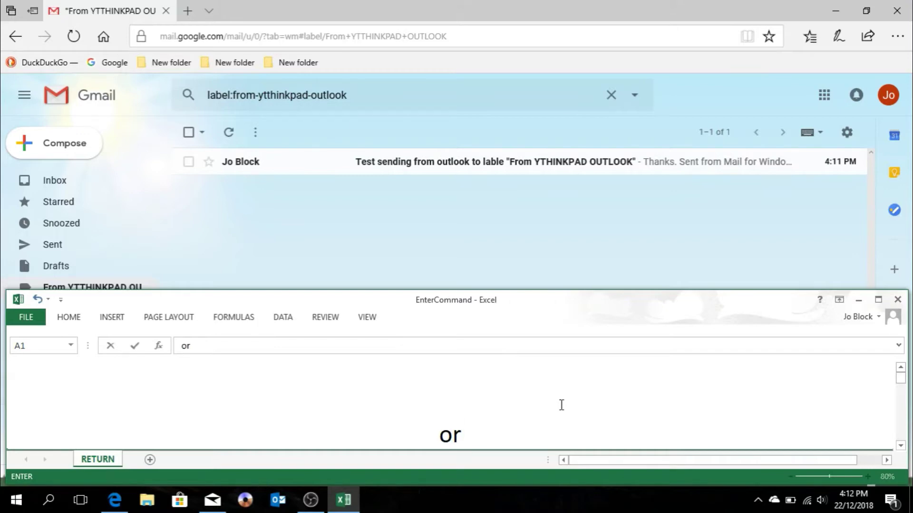
pyautogui.write(' archive,')
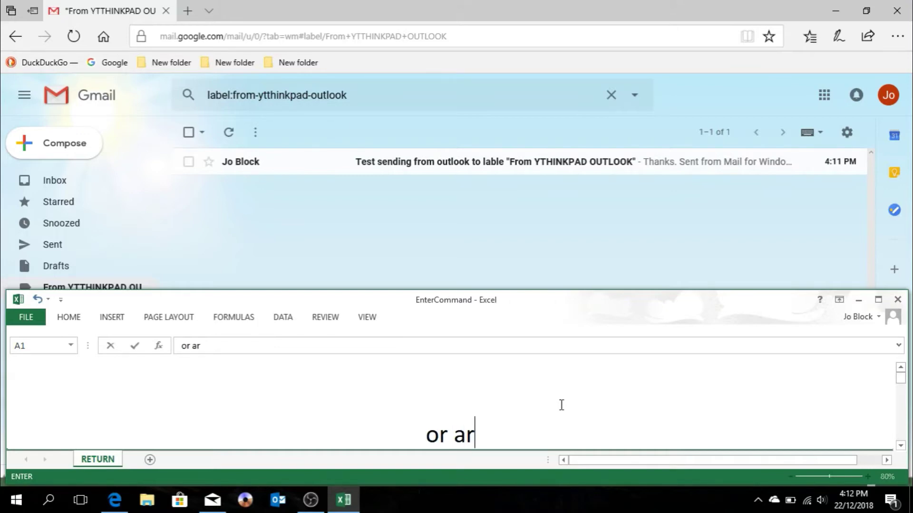
pyautogui.write(' delete')
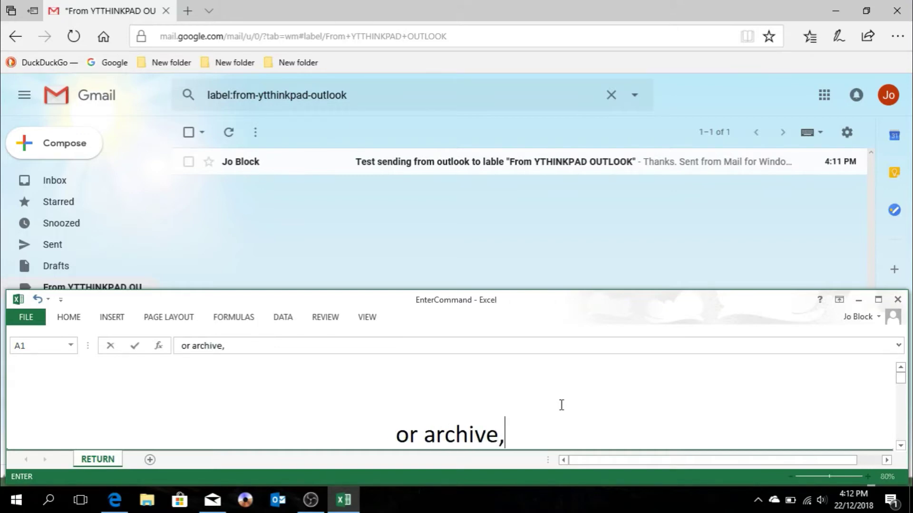
pyautogui.press('BackSpace')
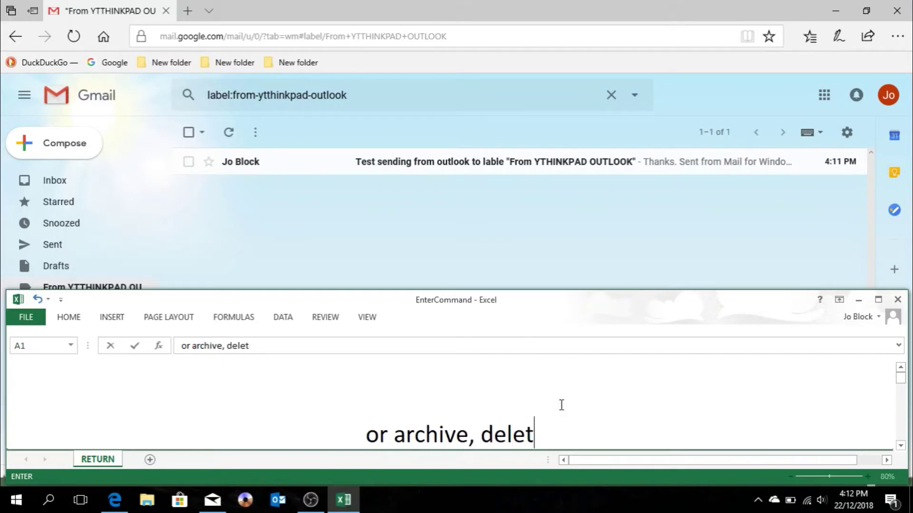
pyautogui.write('e')
pyautogui.press('BackSpace')
pyautogui.write(', s')
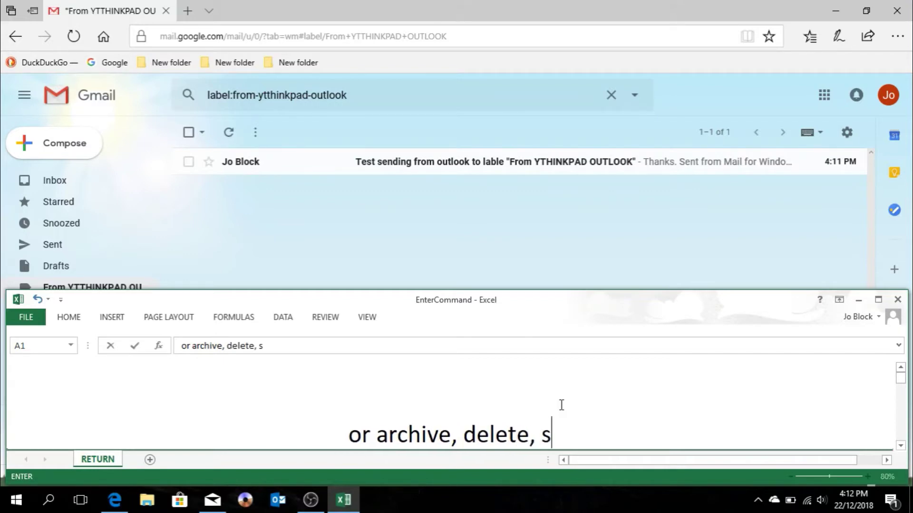
pyautogui.write('tart it, ')
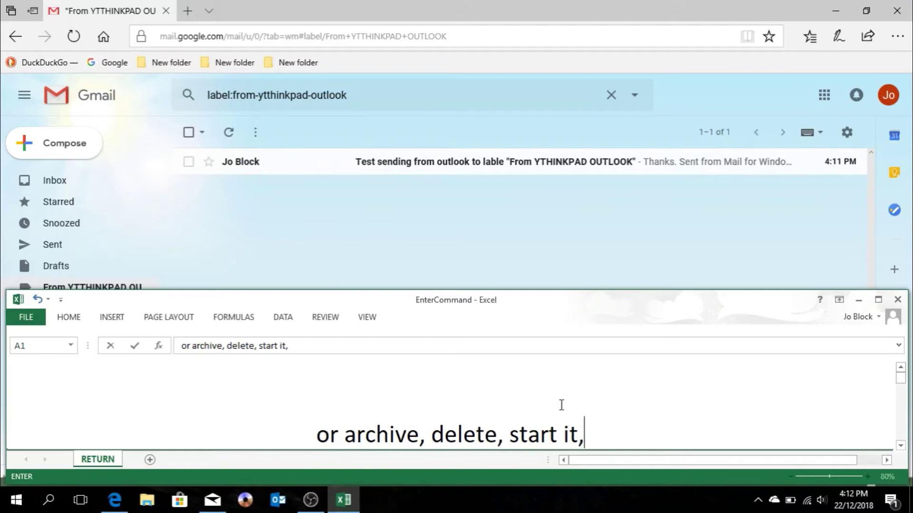
pyautogui.write('or ')
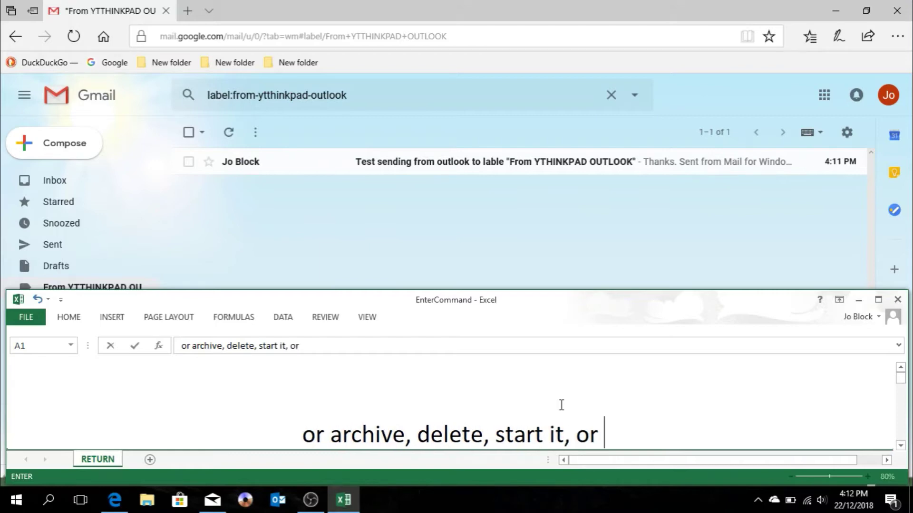
pyautogui.write('auto')
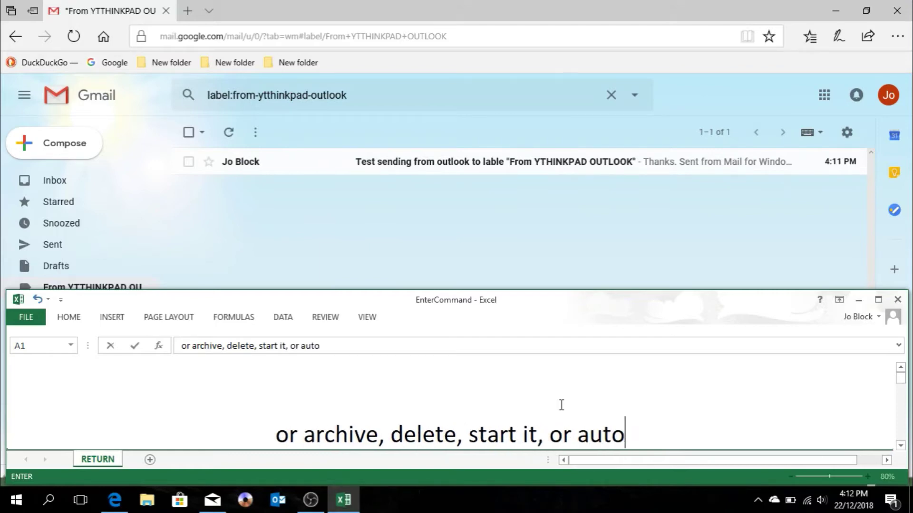
pyautogui.write('matically ')
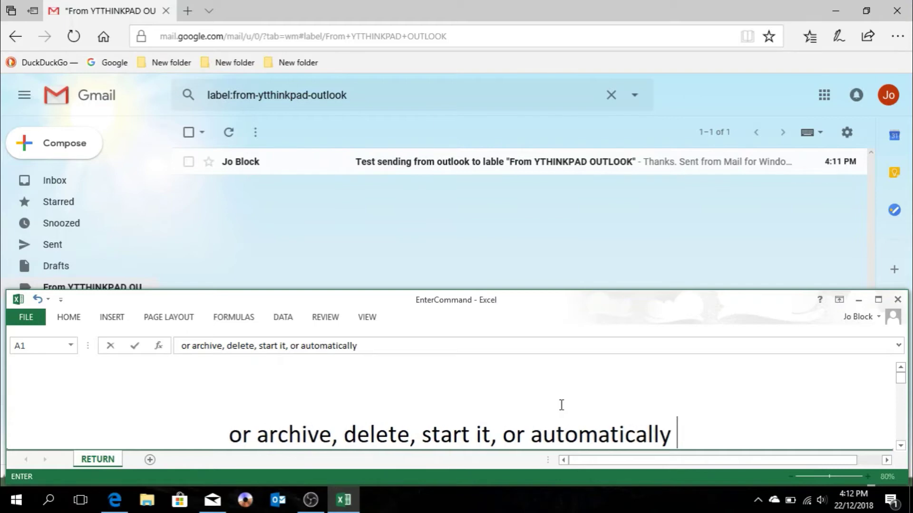
pyautogui.write('forwad your')
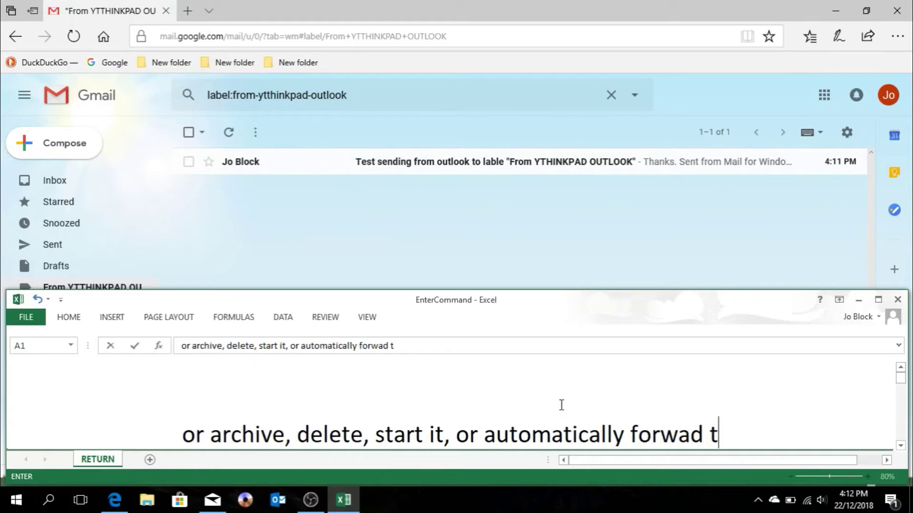
pyautogui.write(' mail')
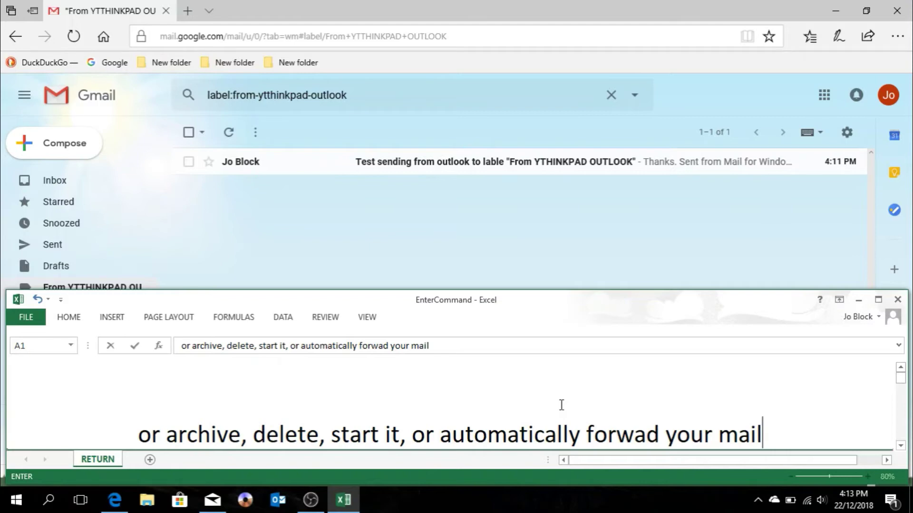
pyautogui.press('Escape')
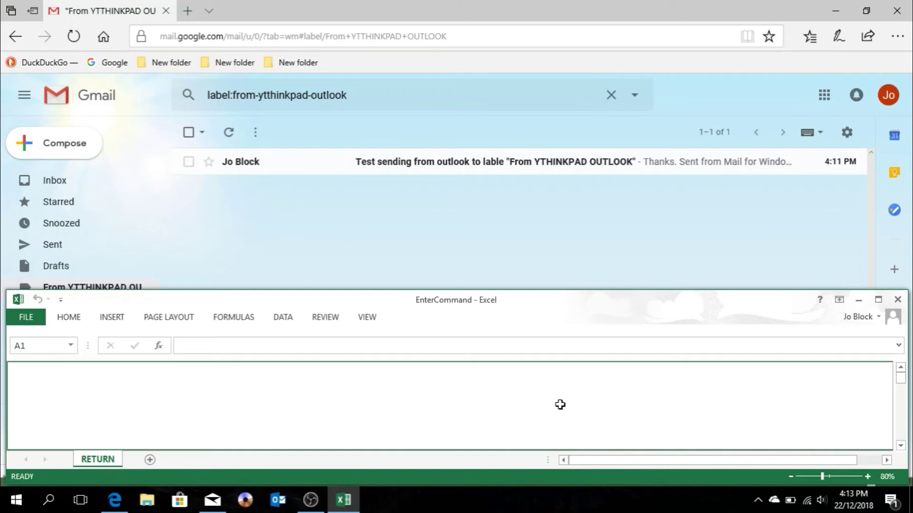
# Write the closing note "Thank you for watching... :)" in A1
pyautogui.write('Tha')
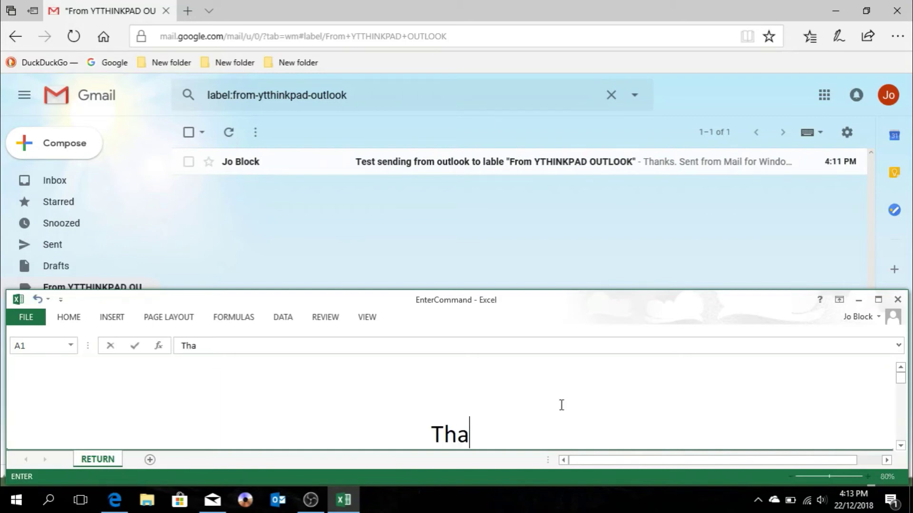
pyautogui.write('nk you for watching')
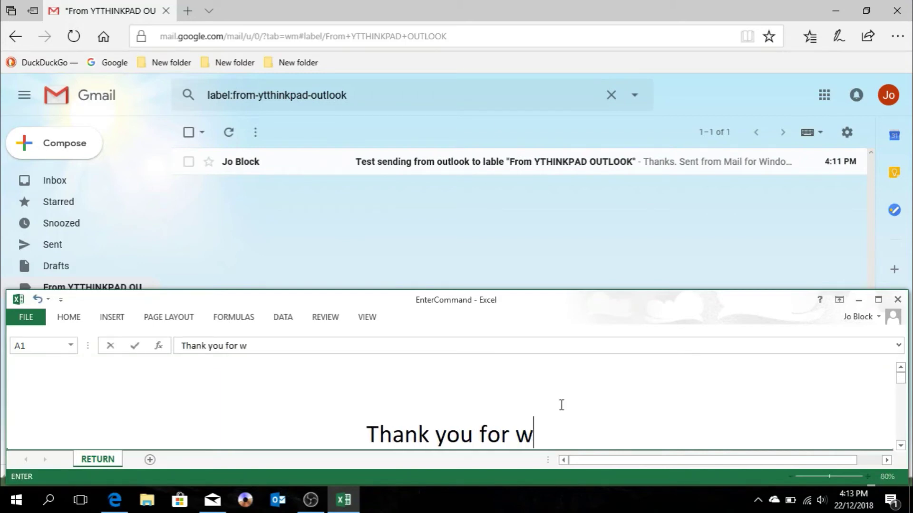
pyautogui.write('... :)')
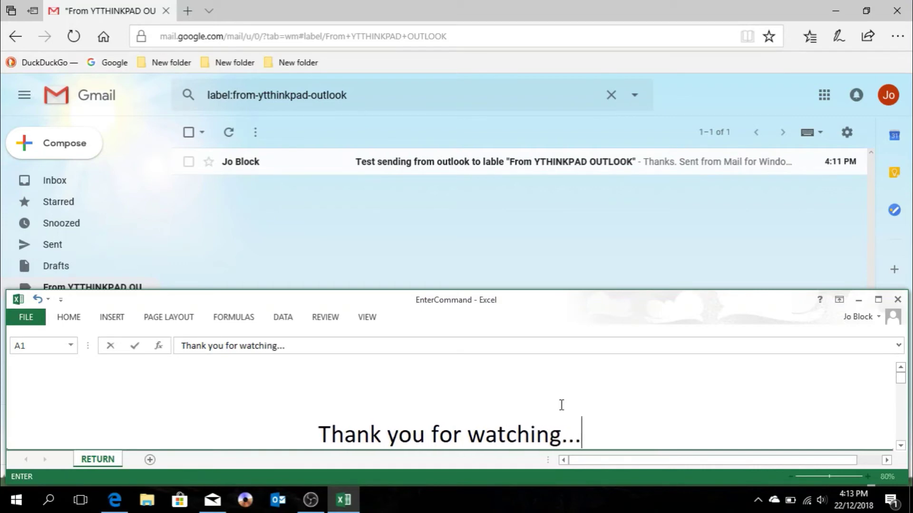